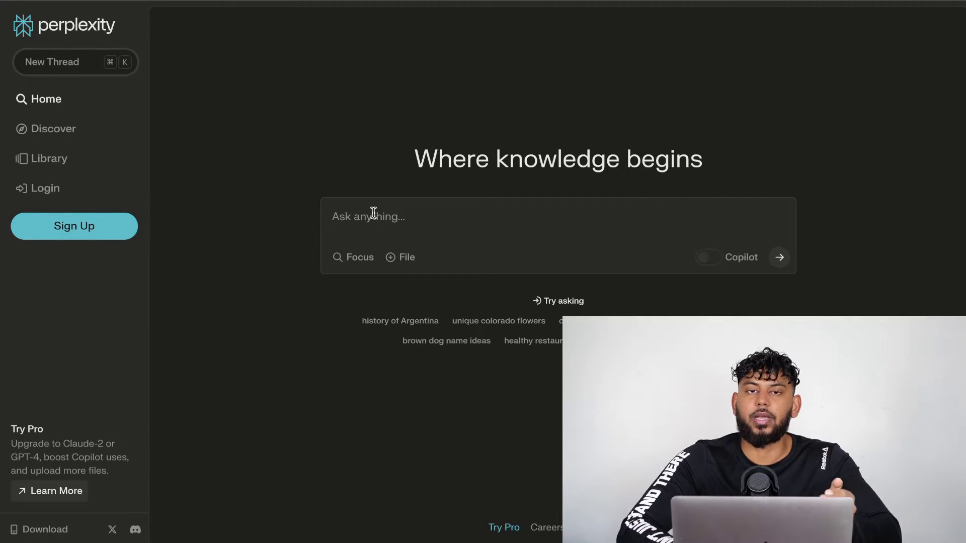
# Ask Perplexity "what are some trending topics in the gardening of 2023"
pyautogui.click(373, 212)
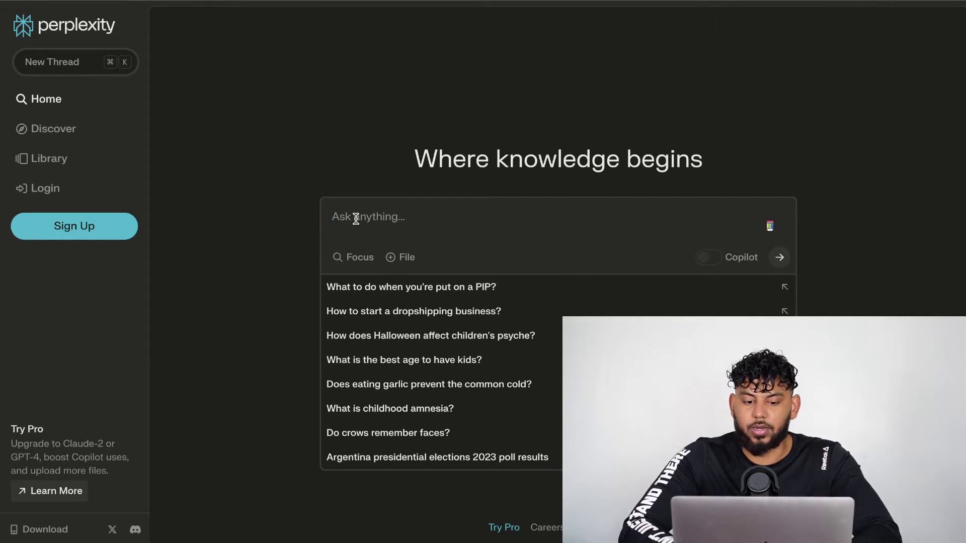
pyautogui.write('what are some trending topics in the gardening of 2023')
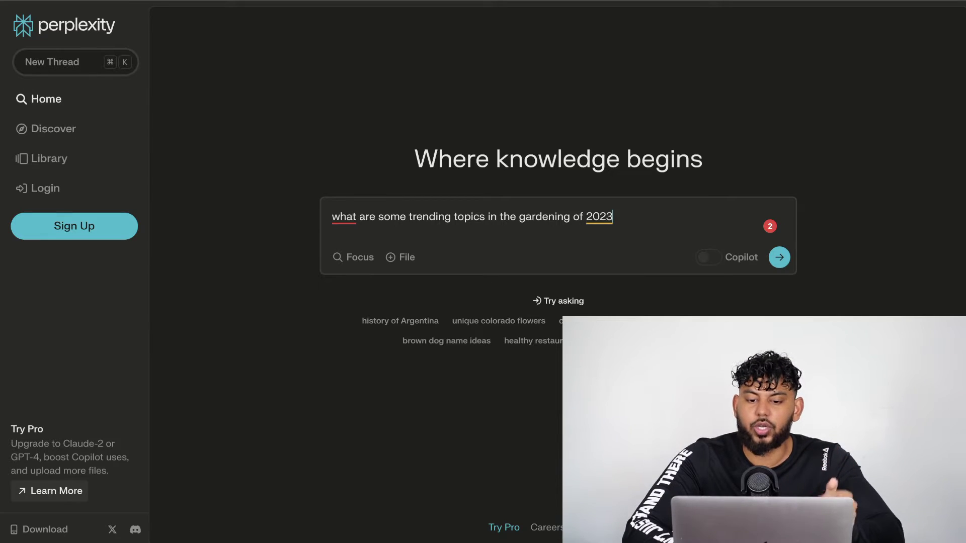
pyautogui.press('Return')
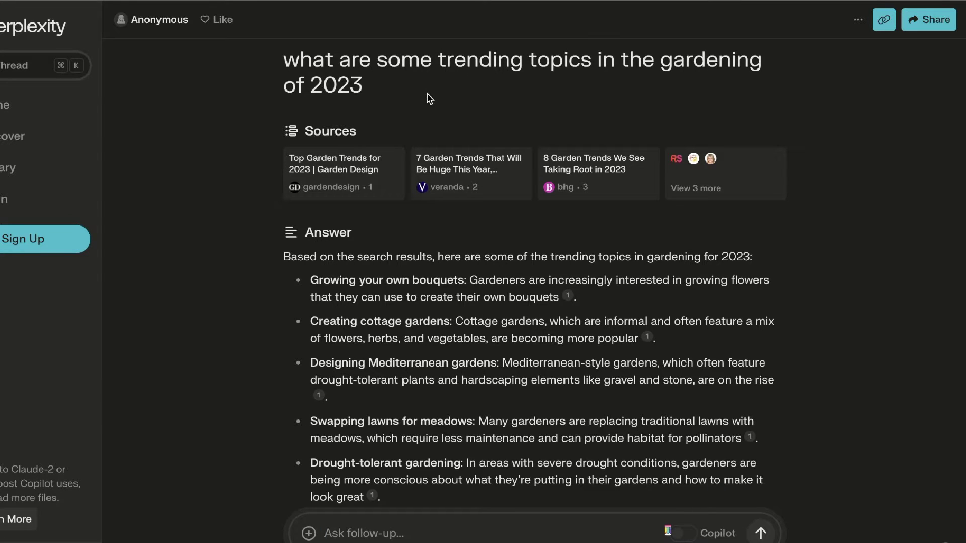
# Read through the answer on 2023 gardening trends, including its listed sources and each suggested topic
pyautogui.scroll(-1, 425, 95)
pyautogui.scroll(-2, 442, 148)
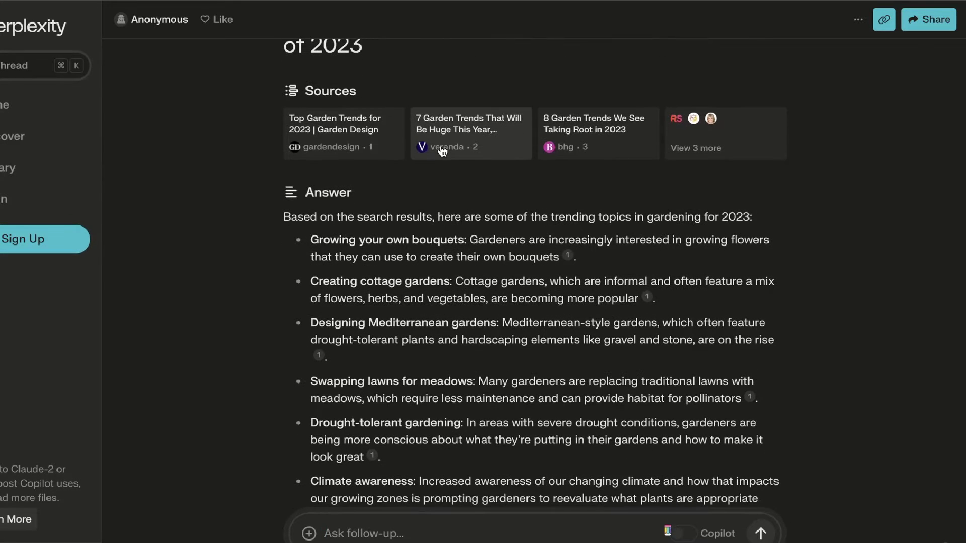
pyautogui.scroll(-2, 441, 150)
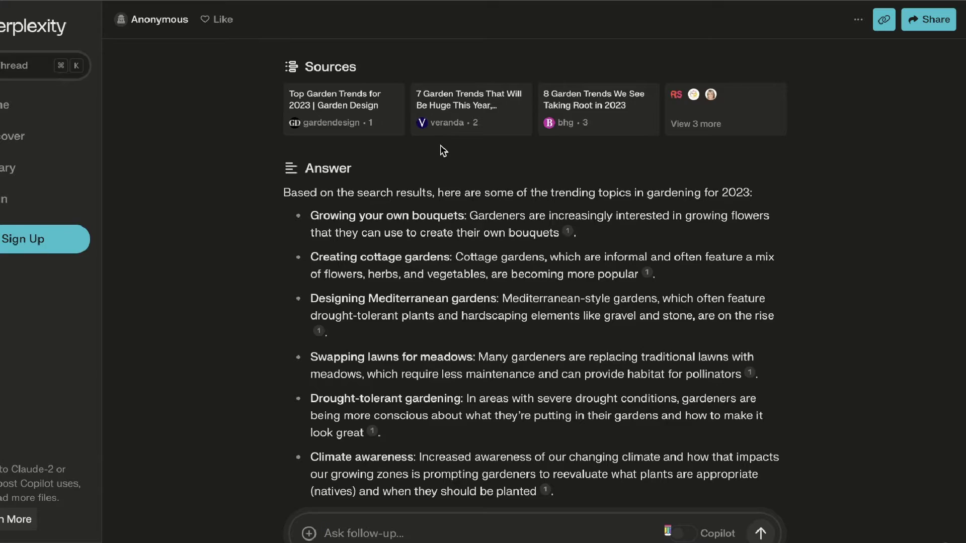
pyautogui.scroll(-5, 442, 151)
pyautogui.scroll(-2, 441, 147)
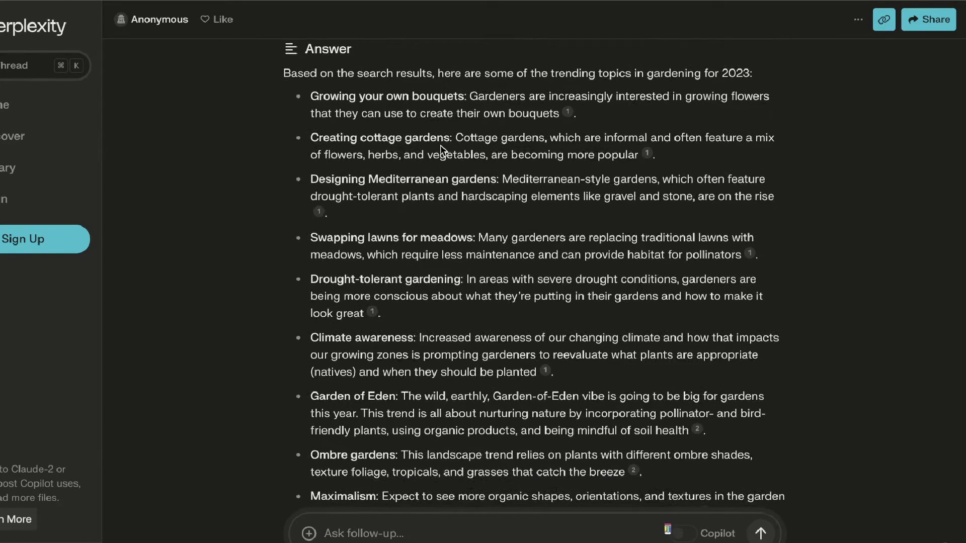
pyautogui.scroll(4, 441, 148)
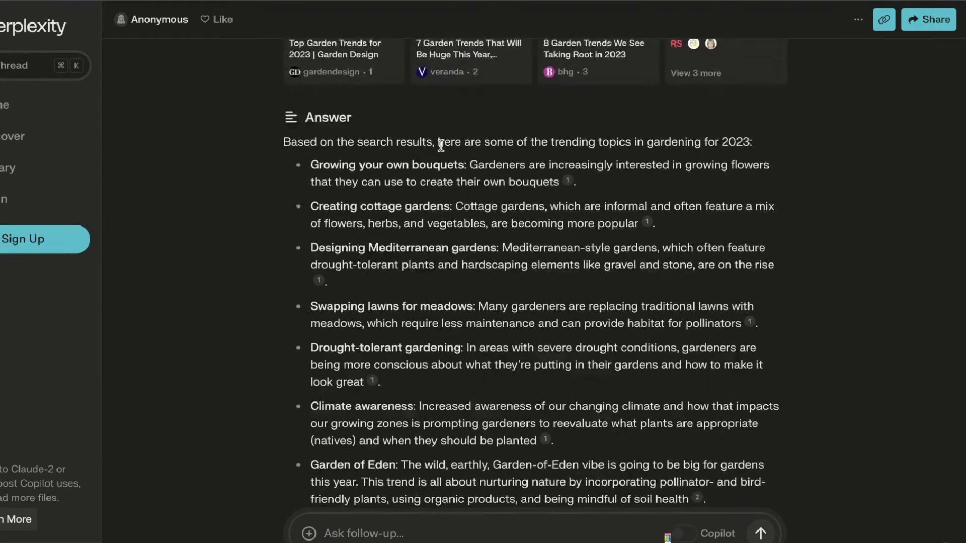
pyautogui.scroll(-1, 438, 148)
pyautogui.scroll(3, 433, 169)
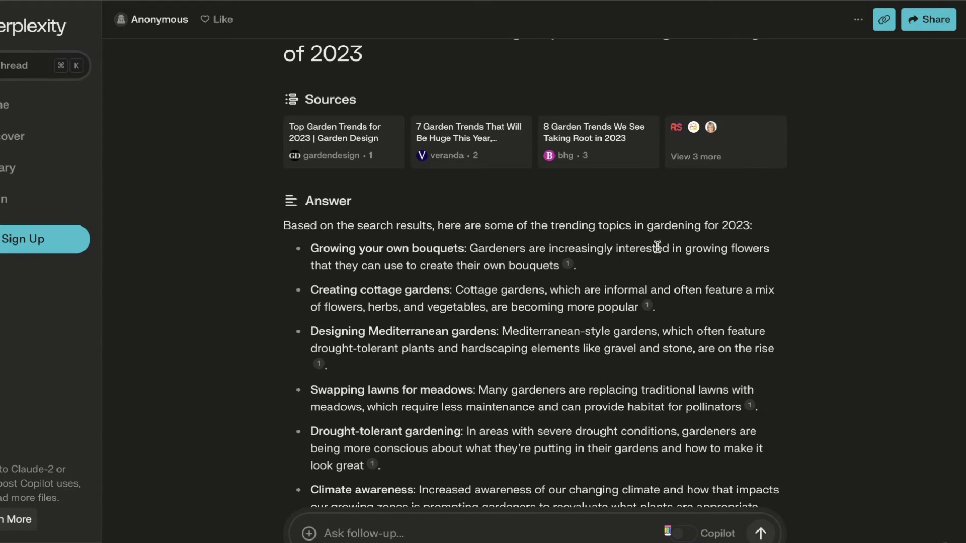
pyautogui.scroll(-1, 494, 259)
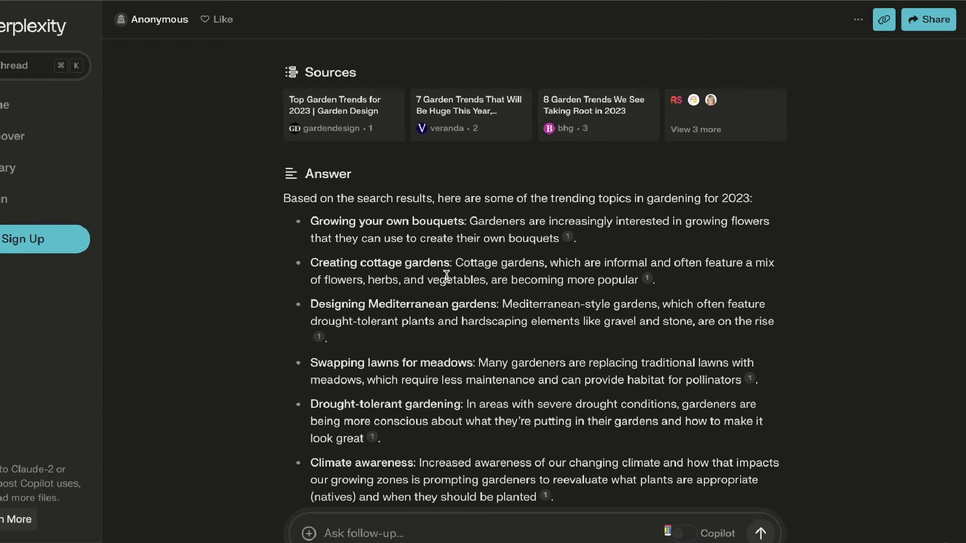
pyautogui.scroll(-1, 447, 277)
pyautogui.scroll(-3, 446, 278)
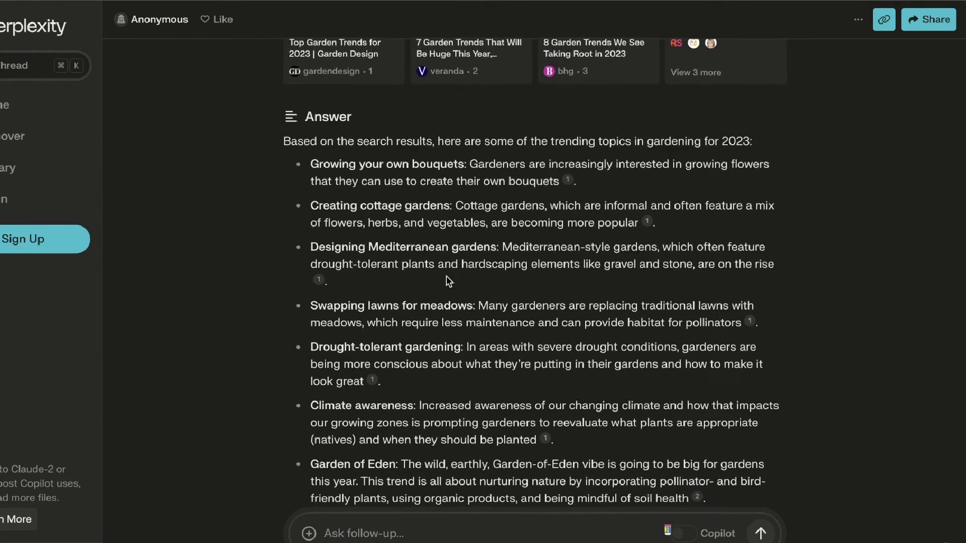
pyautogui.scroll(-2, 411, 355)
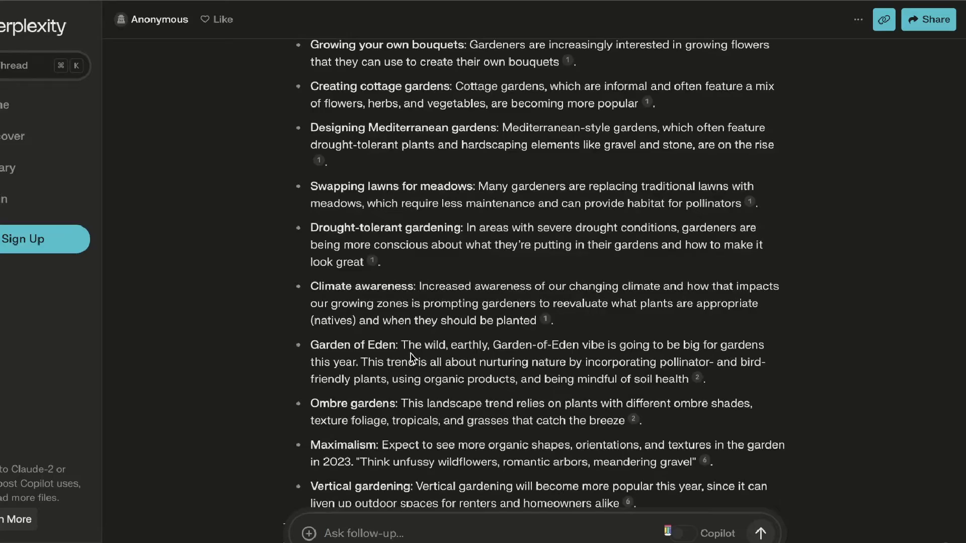
pyautogui.scroll(-1, 411, 354)
pyautogui.scroll(-1, 411, 354)
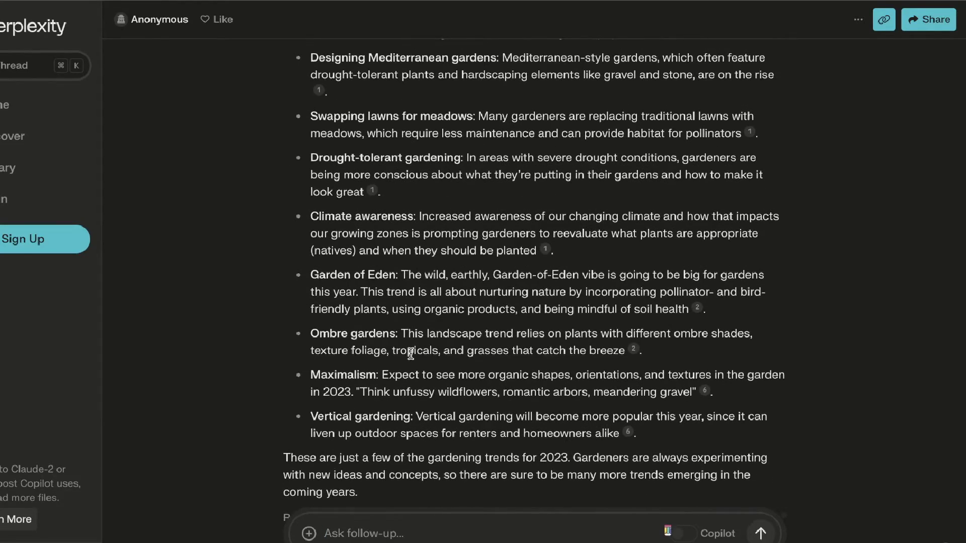
pyautogui.scroll(-1, 410, 354)
pyautogui.scroll(5, 454, 243)
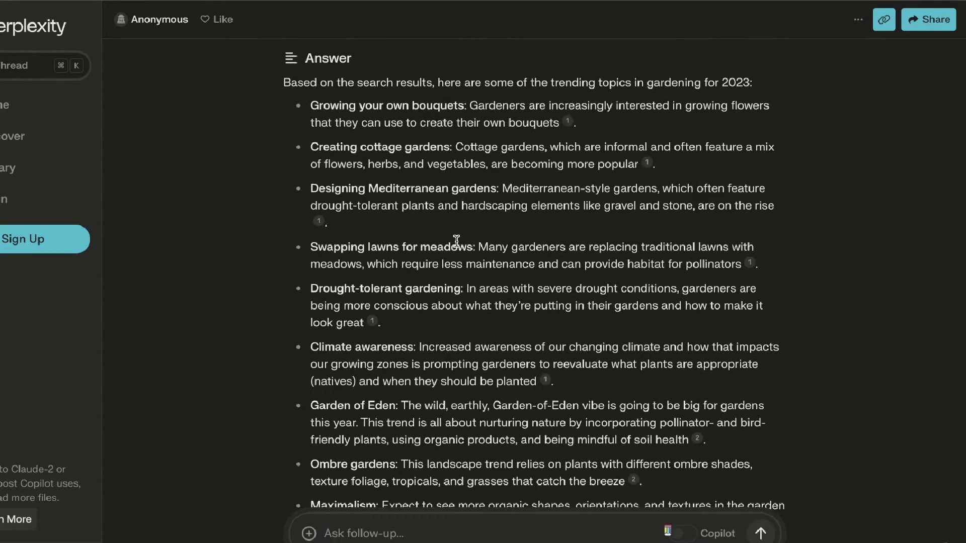
pyautogui.scroll(-3, 456, 241)
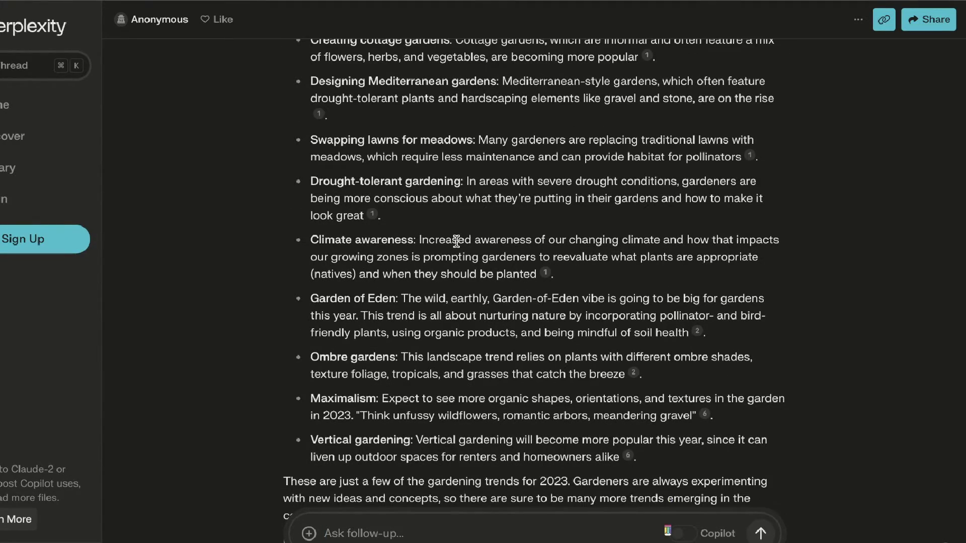
pyautogui.scroll(5, 456, 241)
pyautogui.scroll(2, 578, 183)
pyautogui.scroll(1, 578, 183)
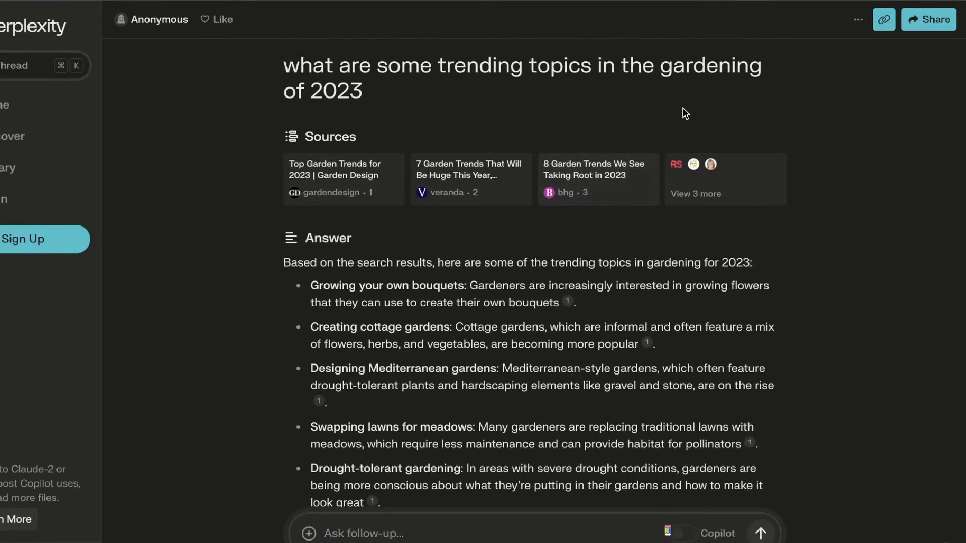
# Start a new thread and ask "what are some trending topics in the travel tips and hacks"
pyautogui.press('super+k')
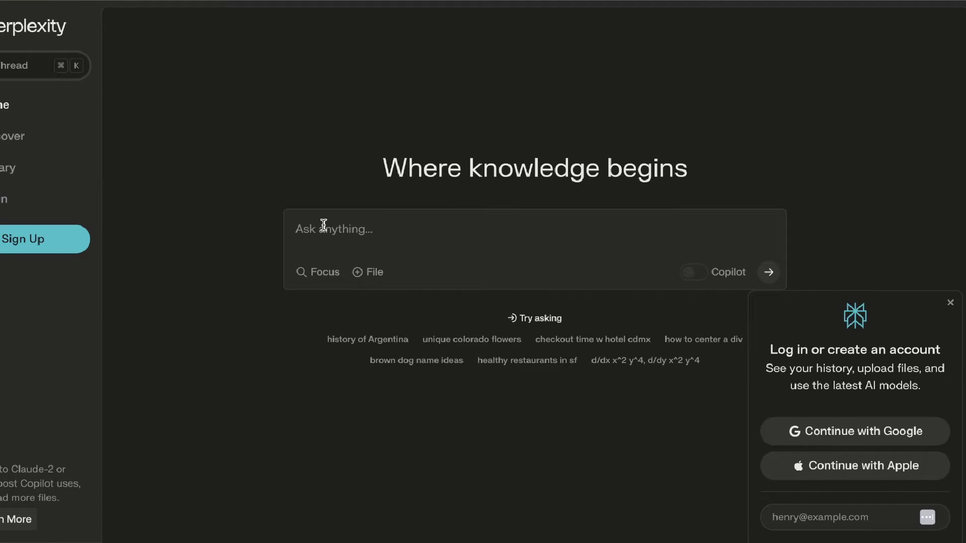
pyautogui.click(325, 228)
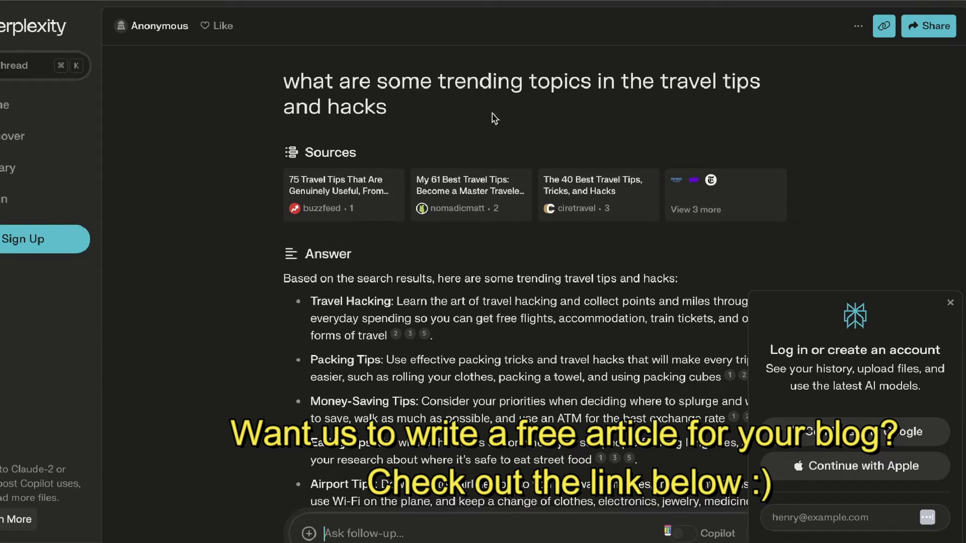
# Review the topics in the travel tips and hacks answer, highlighting the Money-Saving Tips heading
pyautogui.scroll(-1, 509, 120)
pyautogui.scroll(-2, 509, 120)
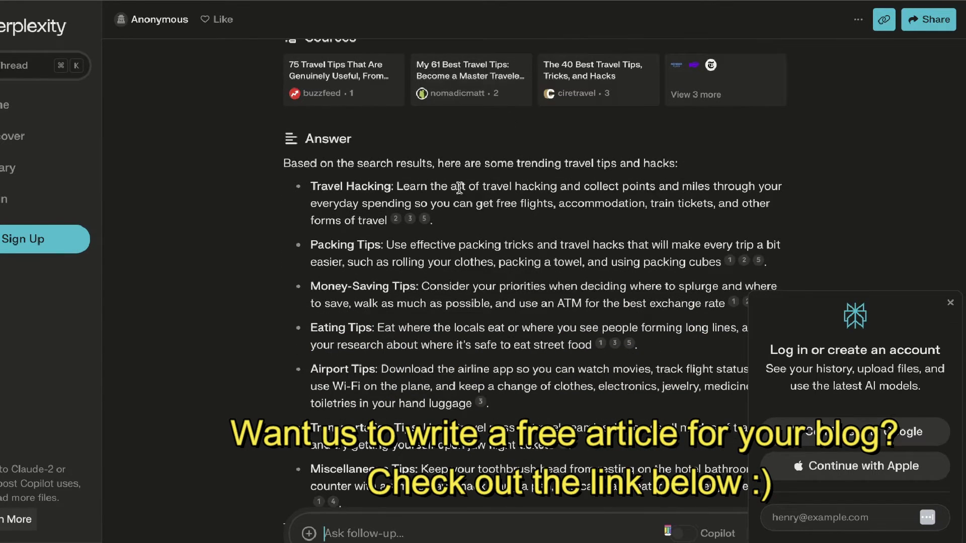
pyautogui.scroll(-1, 451, 196)
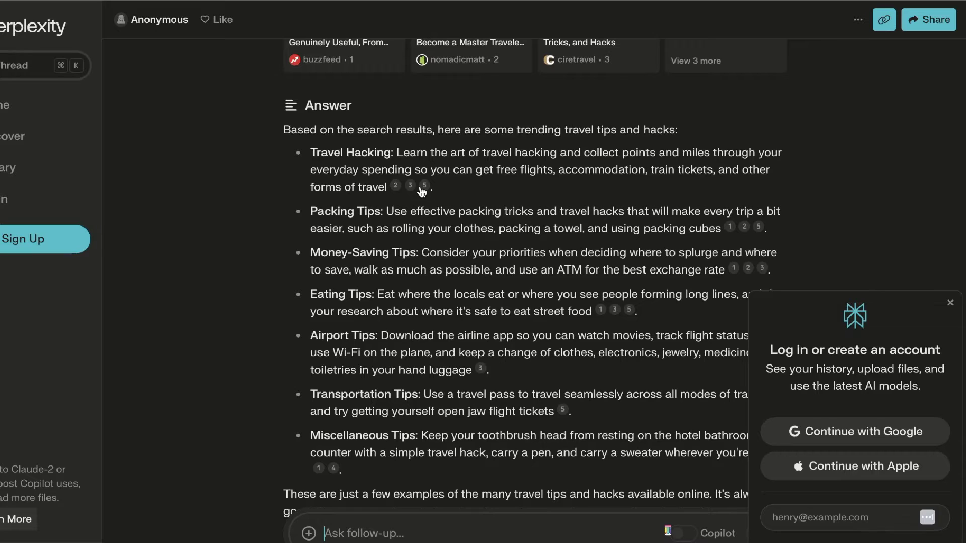
pyautogui.scroll(-1, 453, 201)
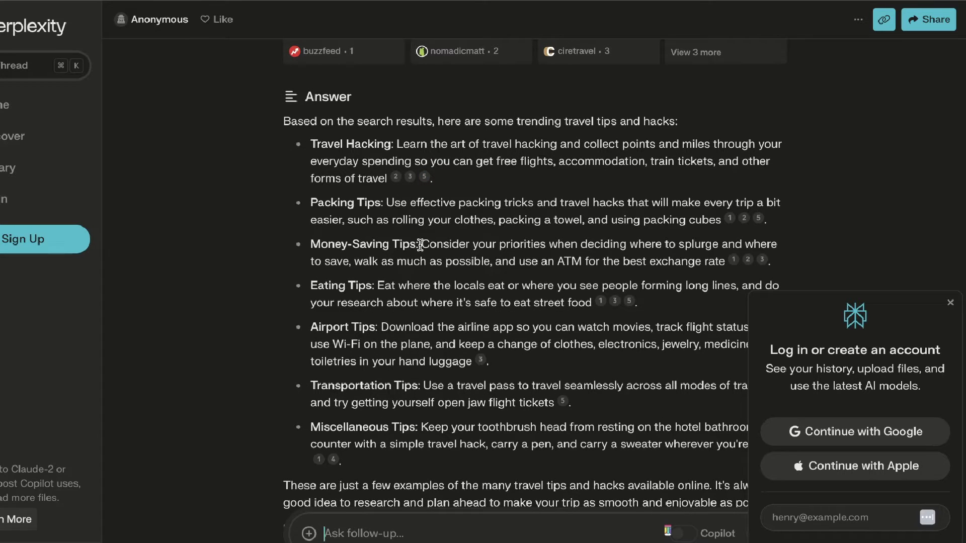
pyautogui.moveTo(423, 244); pyautogui.dragTo(328, 245)
pyautogui.scroll(-1, 360, 302)
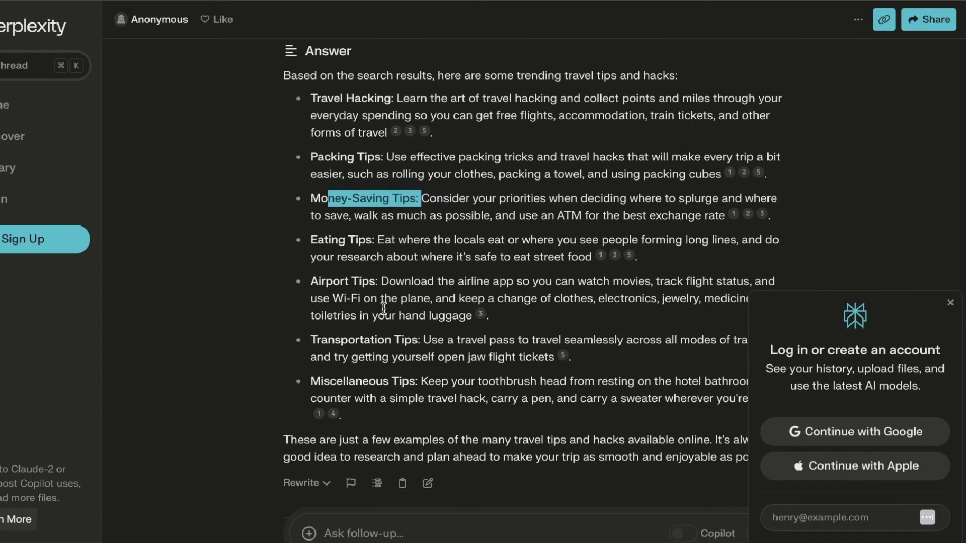
pyautogui.scroll(2, 417, 358)
pyautogui.scroll(-2, 382, 186)
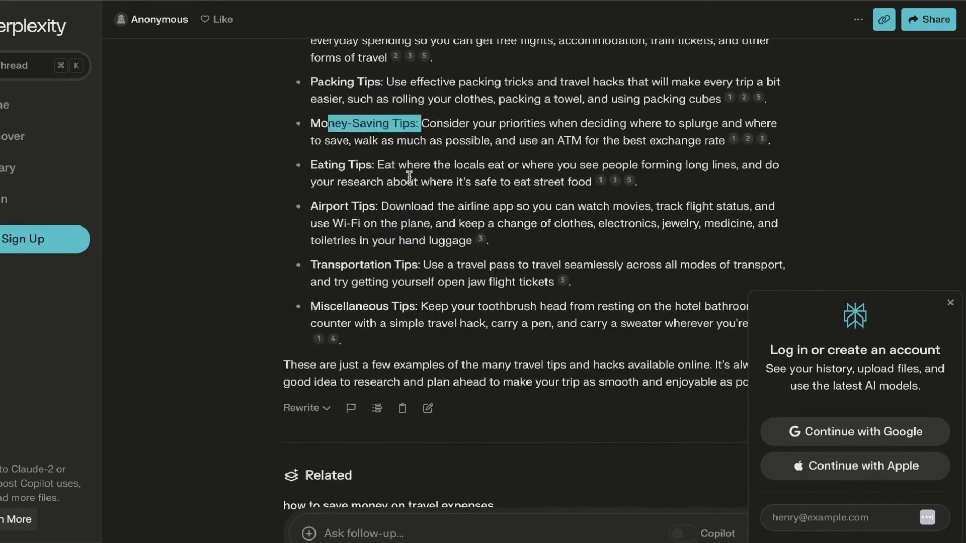
pyautogui.scroll(5, 428, 161)
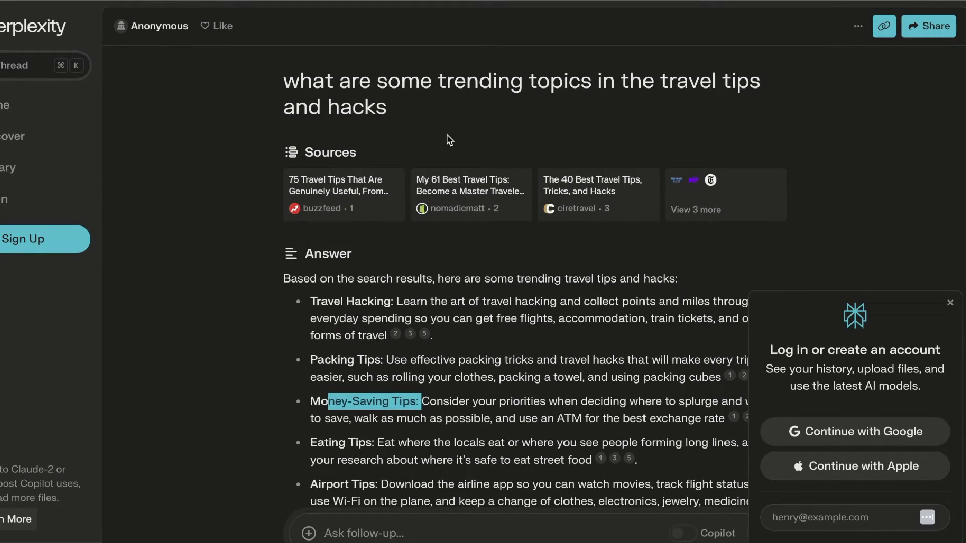
# Ask for trending topics to write on, explaining that the blog post readers are currently interested in travel hacks and tips
pyautogui.moveTo(397, 108); pyautogui.dragTo(301, 82)
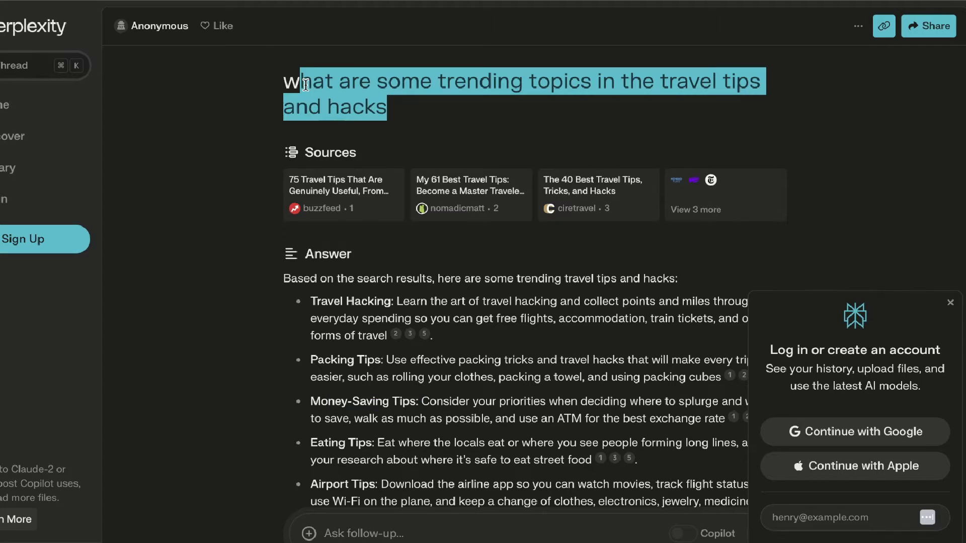
pyautogui.tripleClick(330, 83)
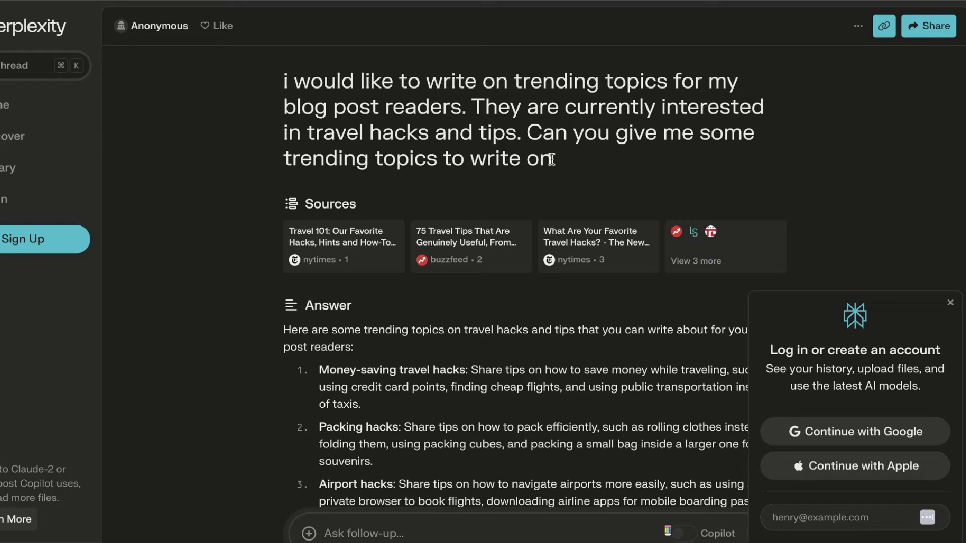
# Review the suggested travel blog topics down to the end of the list, highlighting "TikTok travel hacks"
pyautogui.scroll(-3, 600, 156)
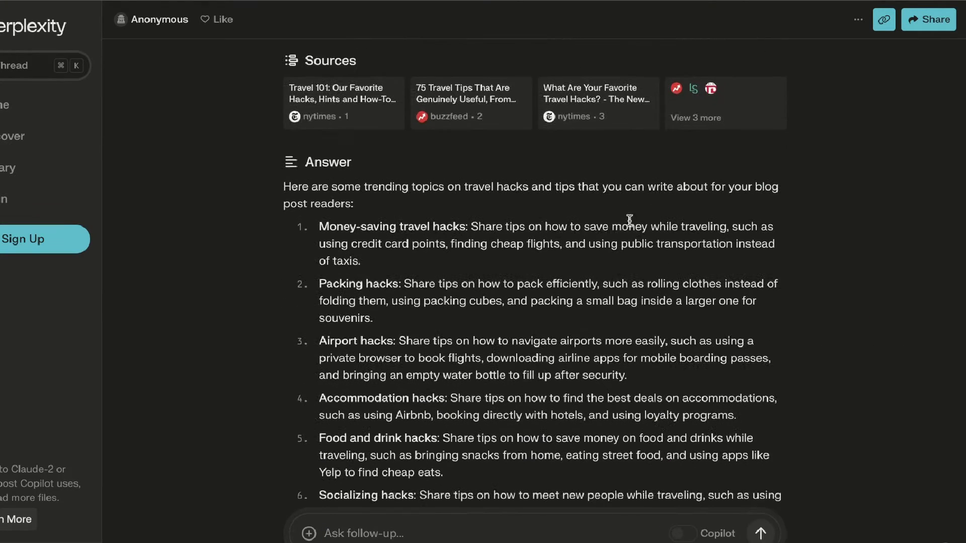
pyautogui.scroll(-2, 630, 224)
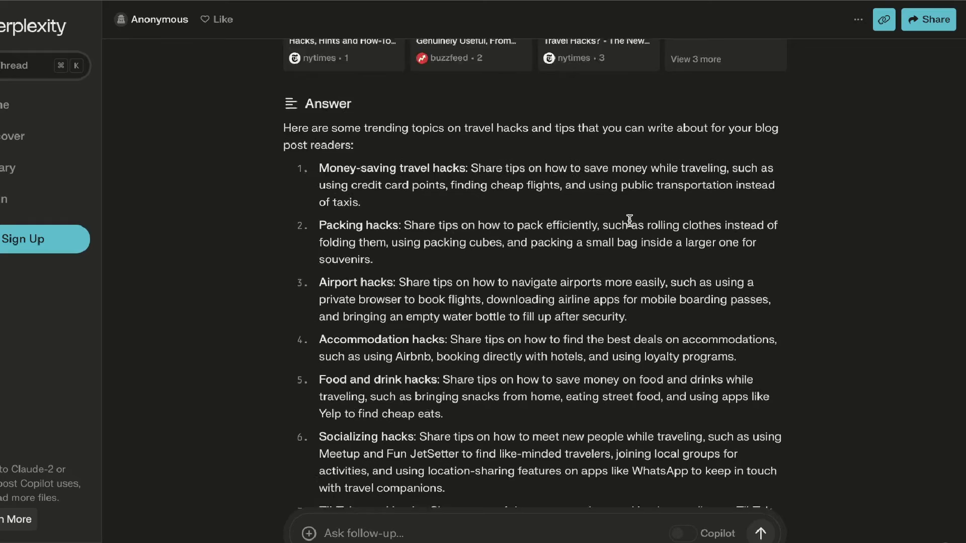
pyautogui.scroll(-2, 629, 221)
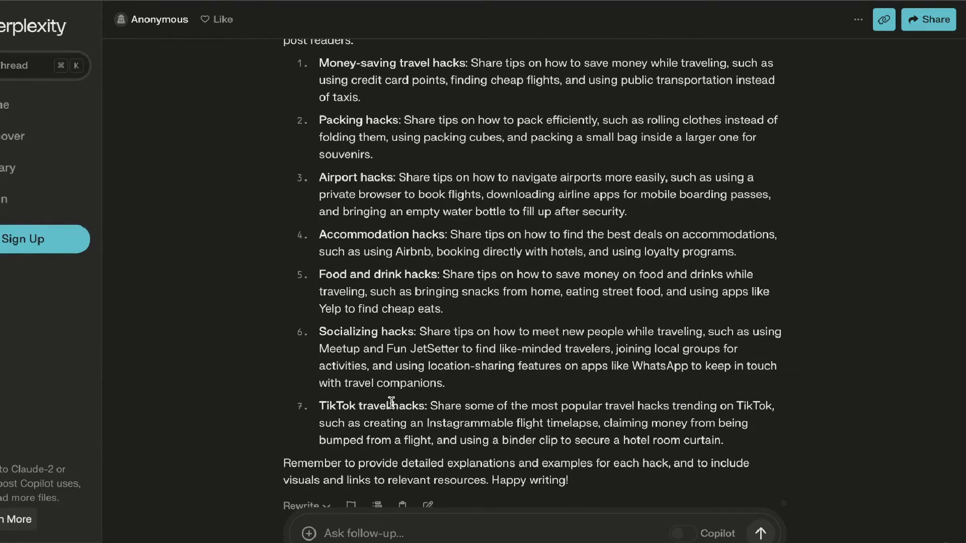
pyautogui.moveTo(427, 405); pyautogui.dragTo(318, 405)
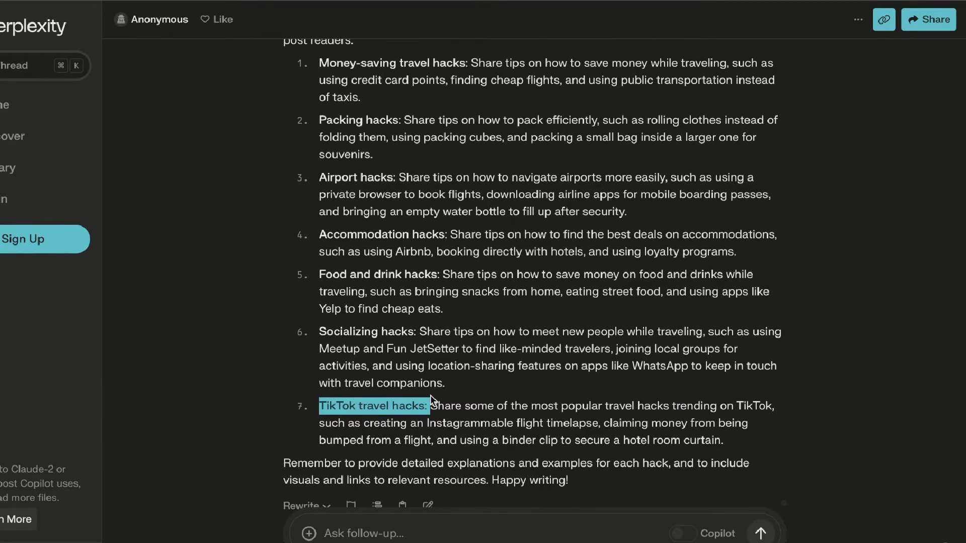
pyautogui.scroll(2, 431, 399)
pyautogui.scroll(2, 431, 399)
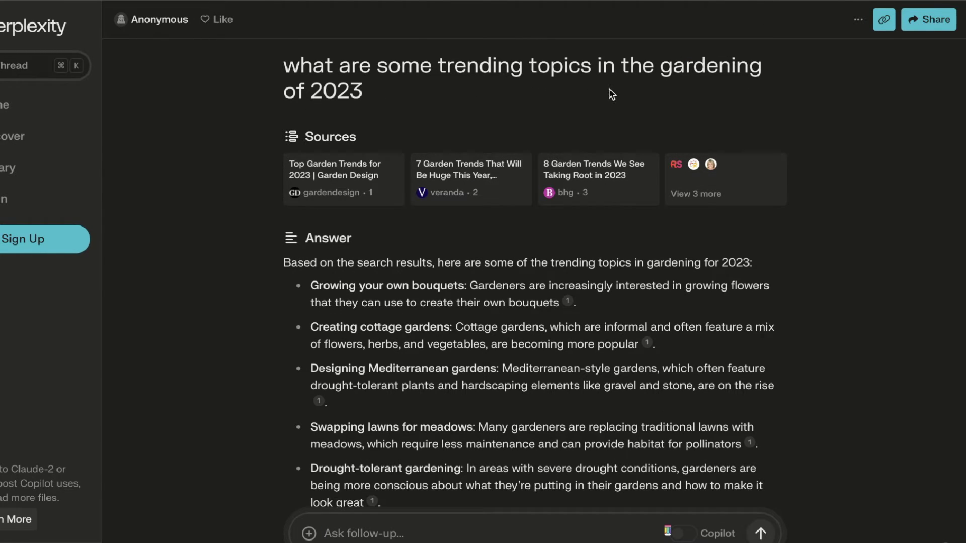
# Copy the topic "Creating cottage gardens" from the answer on 2023 gardening trends
pyautogui.scroll(-3, 612, 141)
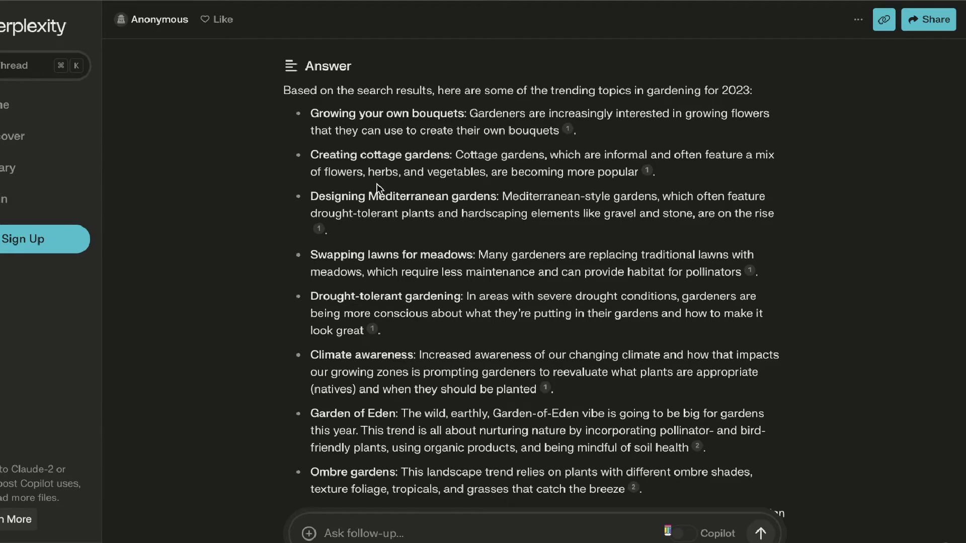
pyautogui.scroll(-1, 376, 183)
pyautogui.scroll(-1, 376, 185)
pyautogui.scroll(2, 378, 182)
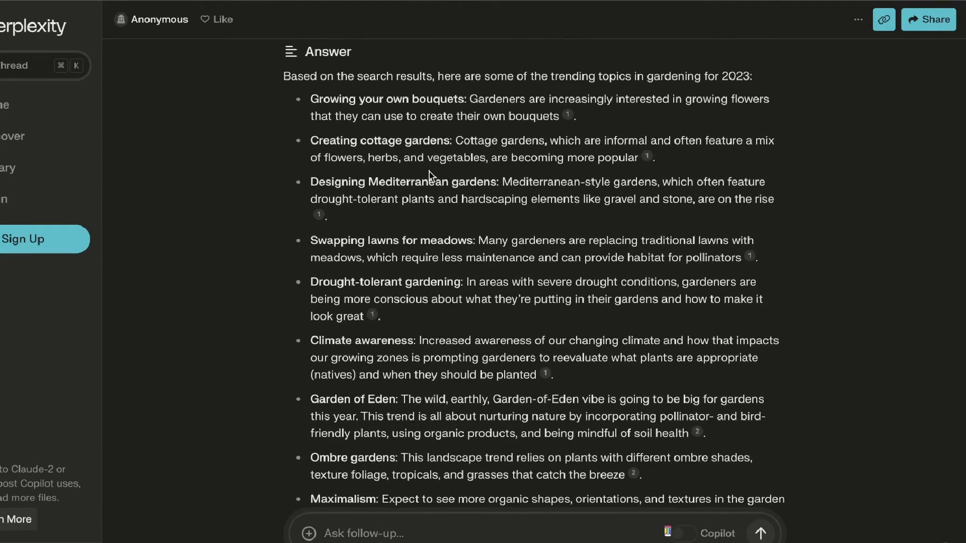
pyautogui.moveTo(453, 180); pyautogui.dragTo(310, 185)
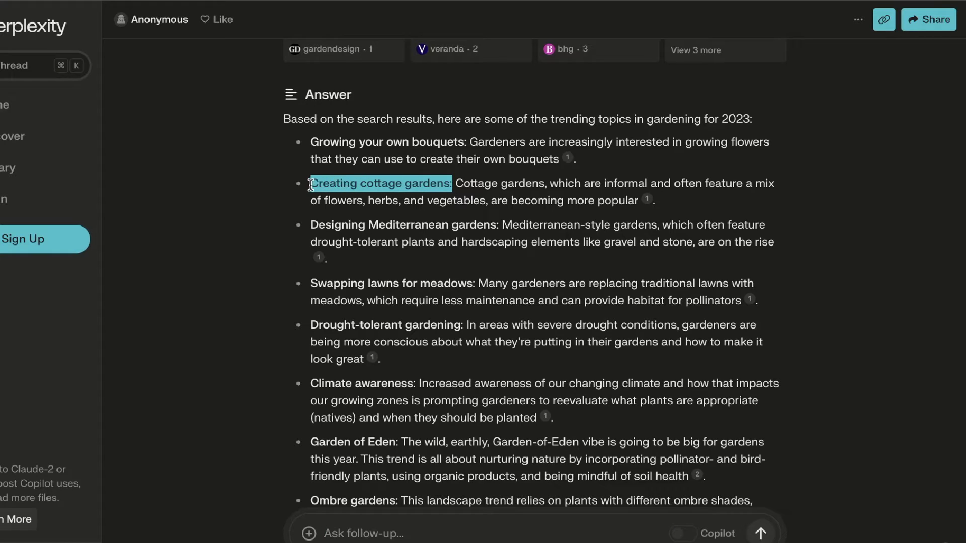
pyautogui.rightClick(378, 186)
pyautogui.click(398, 220)
# Open the Ahrefs website in a new browser tab and go down its home page
pyautogui.hotkey('ctrl', 't')
pyautogui.write('ahr')
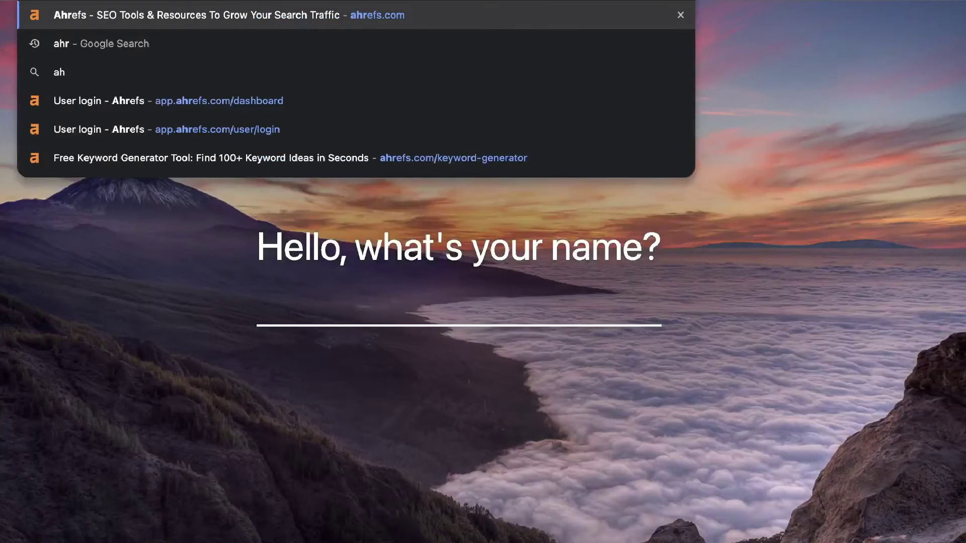
pyautogui.press('Return')
pyautogui.scroll(-20, 440, 91)
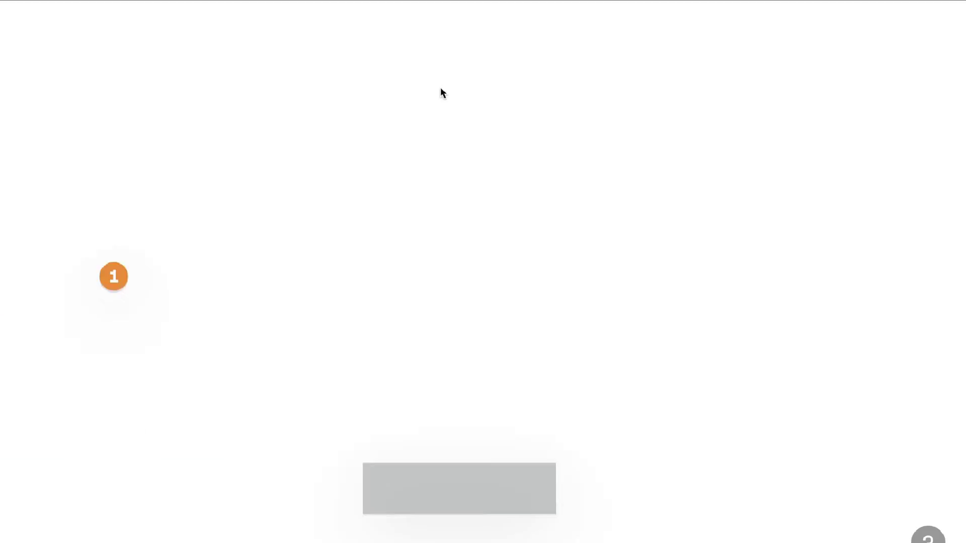
# Open Ahrefs' free Keyword Generator from the site footer and find United States keyword ideas for "Creating cottage gardens"
pyautogui.scroll(-15, 442, 94)
pyautogui.scroll(2, 426, 194)
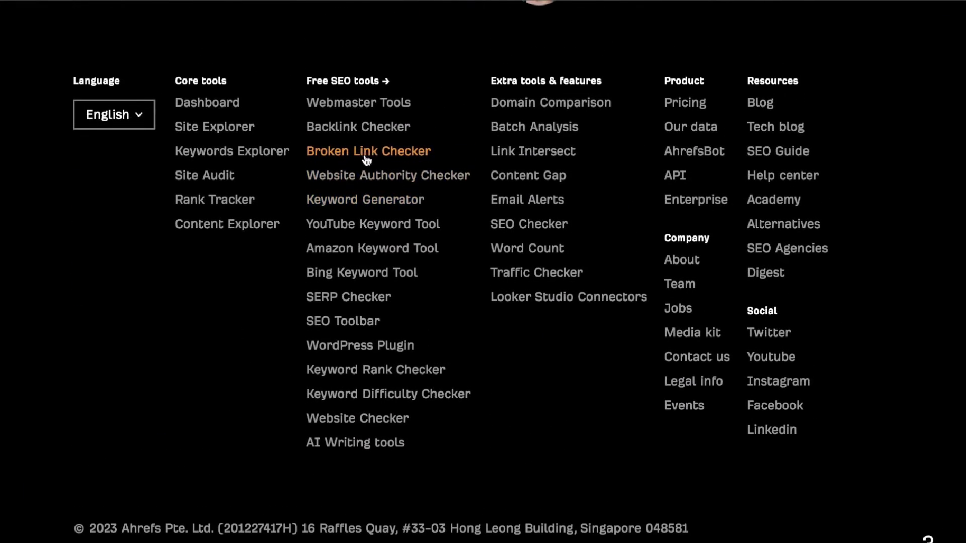
pyautogui.click(361, 211)
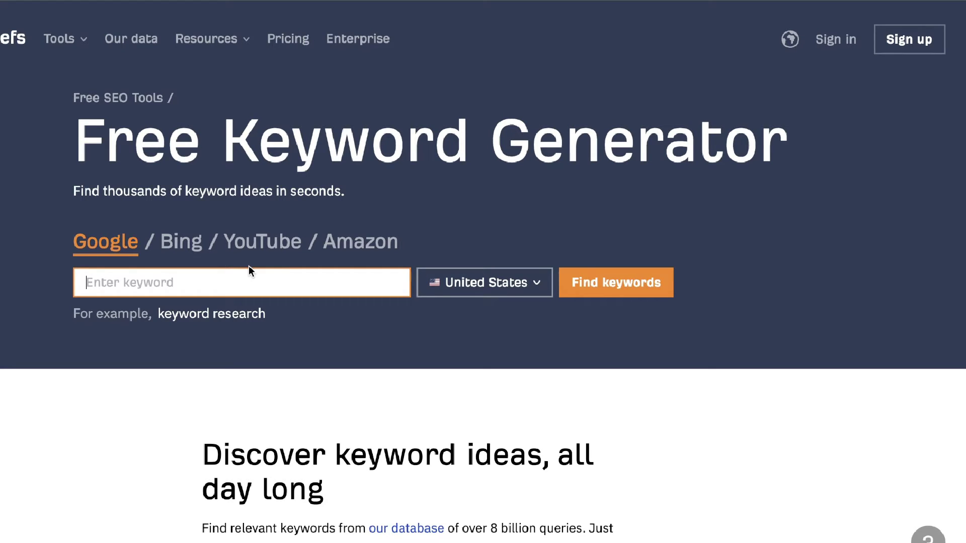
pyautogui.hotkey('ctrl', 'v')
pyautogui.press('BackSpace')
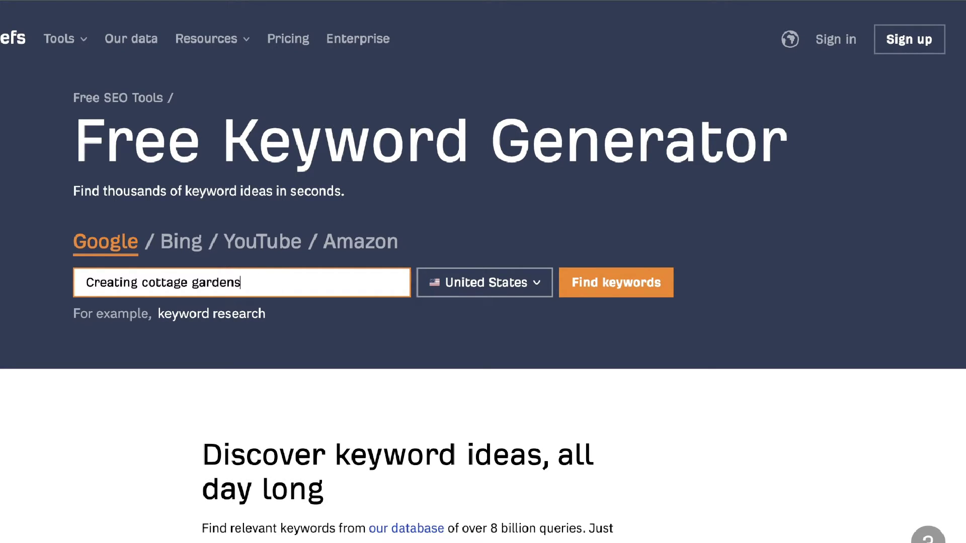
pyautogui.click(587, 283)
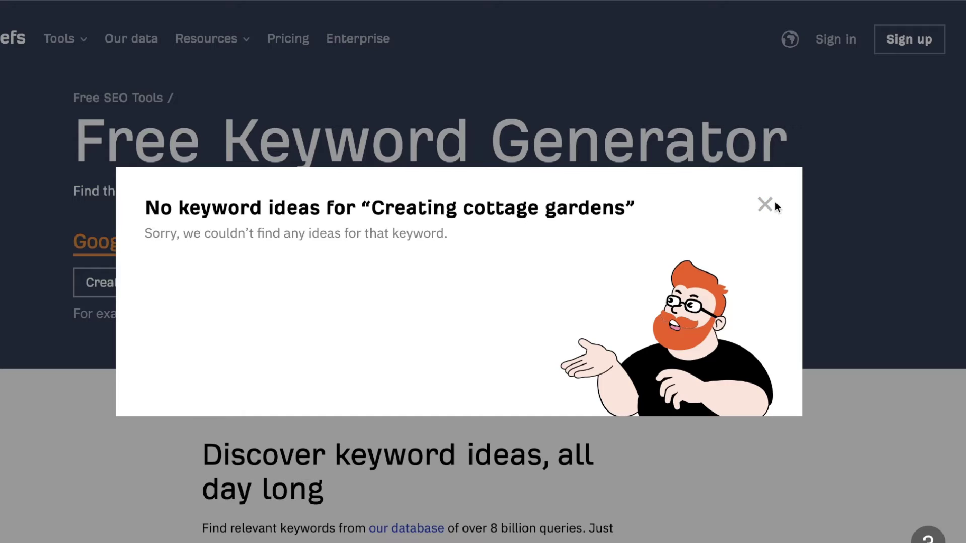
# Dismiss the results, shorten the keyword to "cottage gardens" and find keyword ideas for it
pyautogui.click(772, 204)
pyautogui.doubleClick(151, 283)
pyautogui.click(141, 283)
pyautogui.doubleClick(137, 283)
pyautogui.press('BackSpace')
pyautogui.click(607, 293)
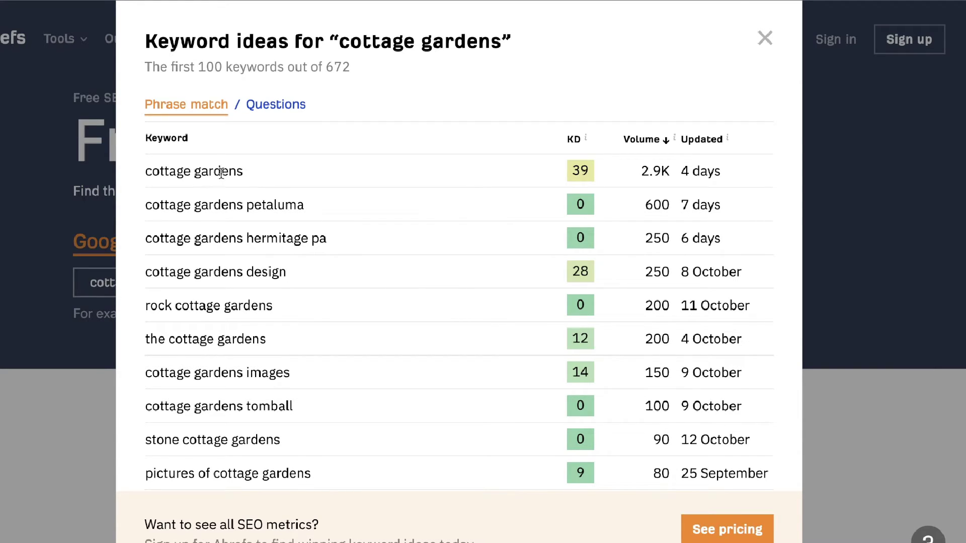
# Examine the difficulty and search volume of the "cottage gardens" keyword ideas, highlighting "rock cottage gardens"
pyautogui.moveTo(603, 170); pyautogui.dragTo(560, 172)
pyautogui.moveTo(649, 171); pyautogui.dragTo(665, 174)
pyautogui.click(571, 174)
pyautogui.scroll(-1, 598, 170)
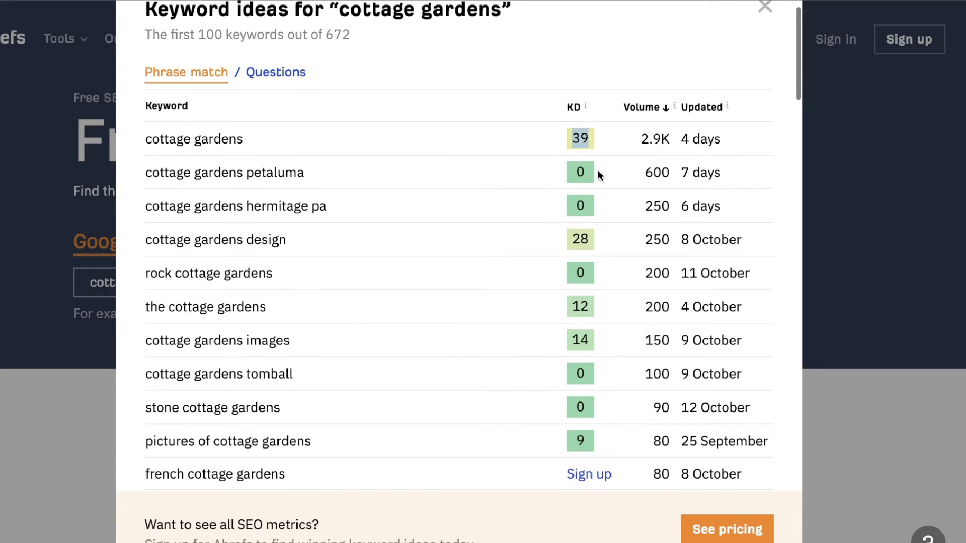
pyautogui.moveTo(148, 276); pyautogui.dragTo(326, 284)
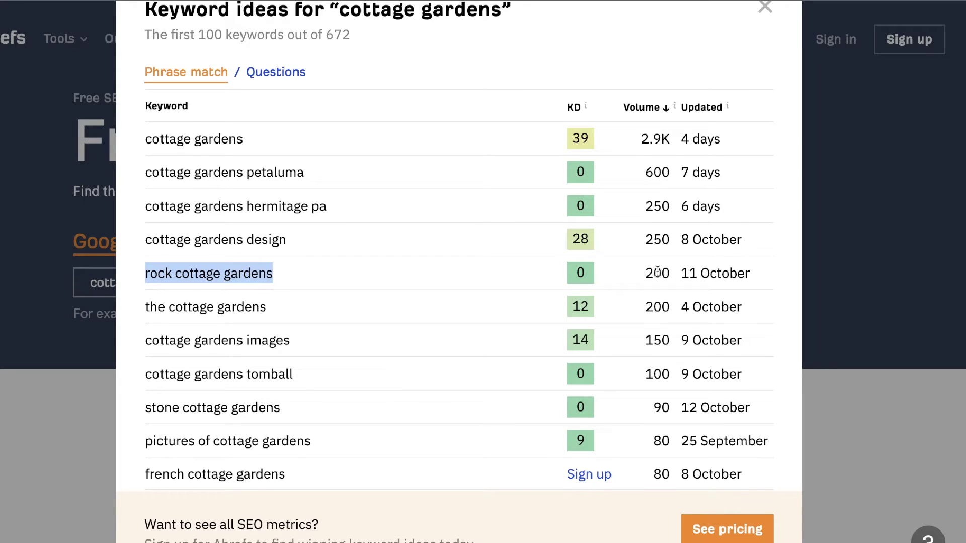
pyautogui.tripleClick(329, 278)
pyautogui.scroll(-1, 653, 275)
pyautogui.scroll(-1, 530, 225)
pyautogui.scroll(-4, 529, 227)
pyautogui.scroll(3, 529, 227)
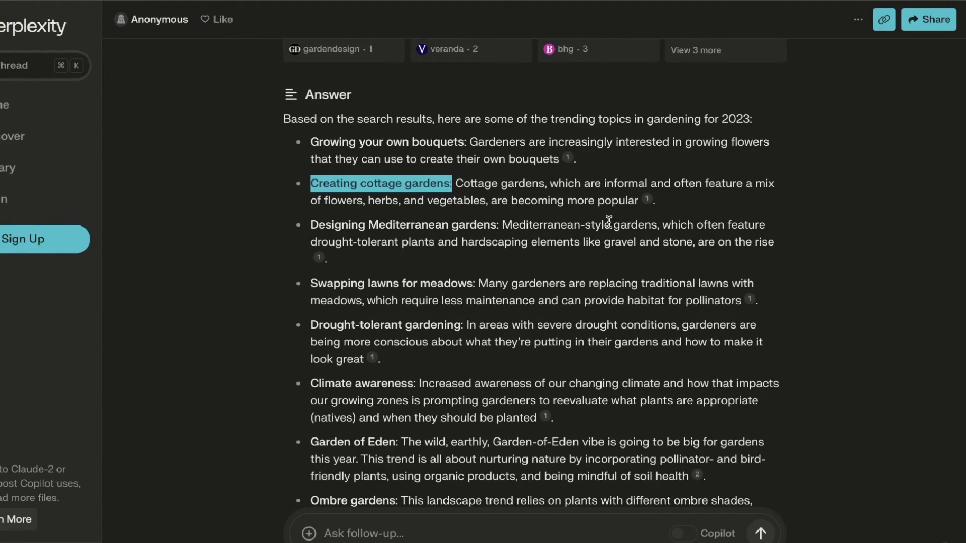
# Copy the topic "Ombre gardens" from the Perplexity answer on 2023 gardening trends
pyautogui.scroll(-3, 608, 221)
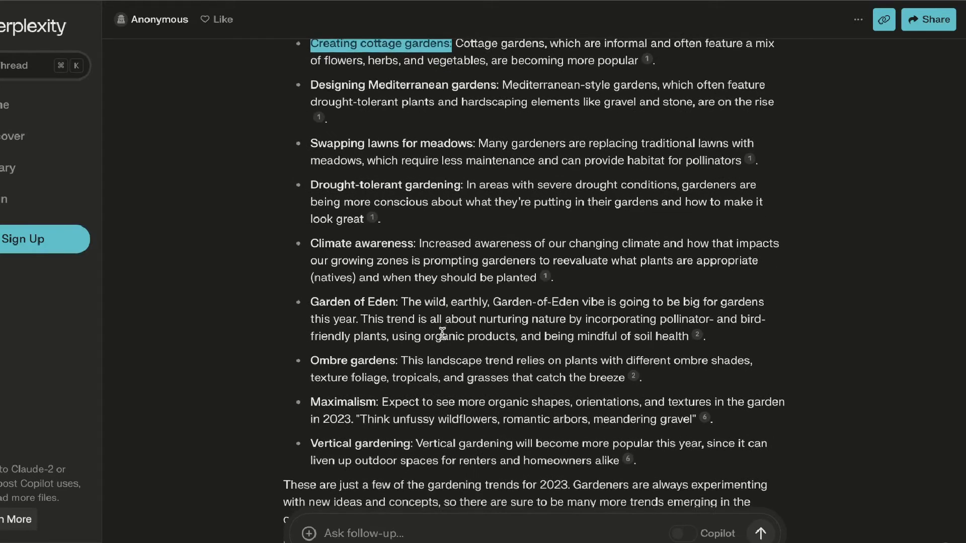
pyautogui.moveTo(396, 360); pyautogui.dragTo(326, 361)
pyautogui.moveTo(314, 361); pyautogui.dragTo(314, 361)
pyautogui.hotkey('ctrl', 'c')
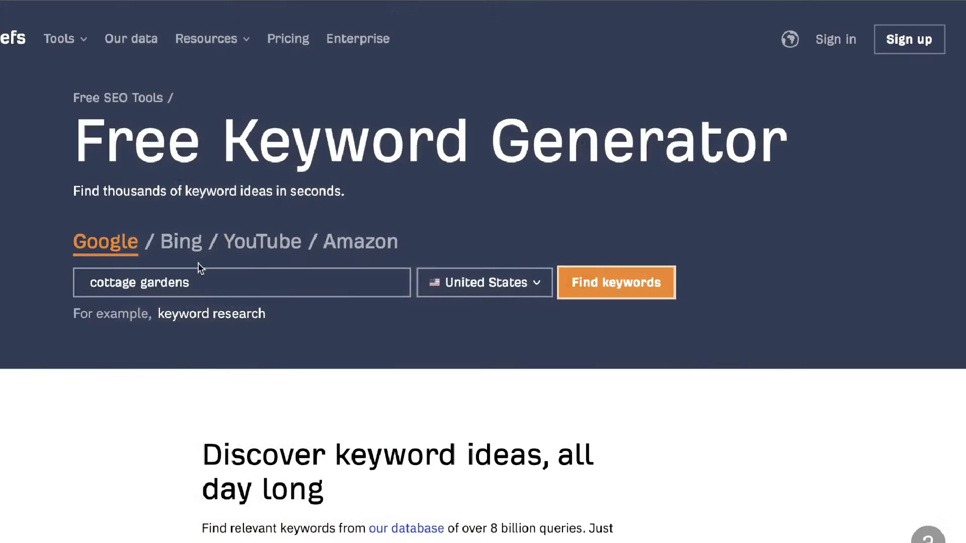
# Replace the keyword in the Ahrefs Keyword Generator with "Ombre gardens" and run the search
pyautogui.click(201, 276)
pyautogui.hotkey('ctrl', 'a')
pyautogui.hotkey('ctrl', 'v')
pyautogui.press('Return')
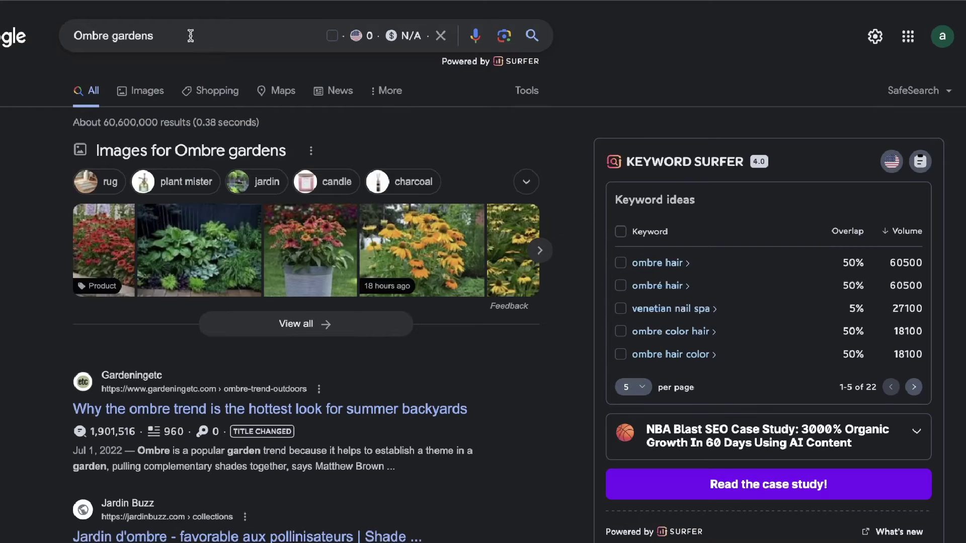
# Review the Google results for "Ombre gardens" and open the Gardeningetc article on the ombre trend
pyautogui.tripleClick(181, 30)
pyautogui.scroll(-2, 147, 324)
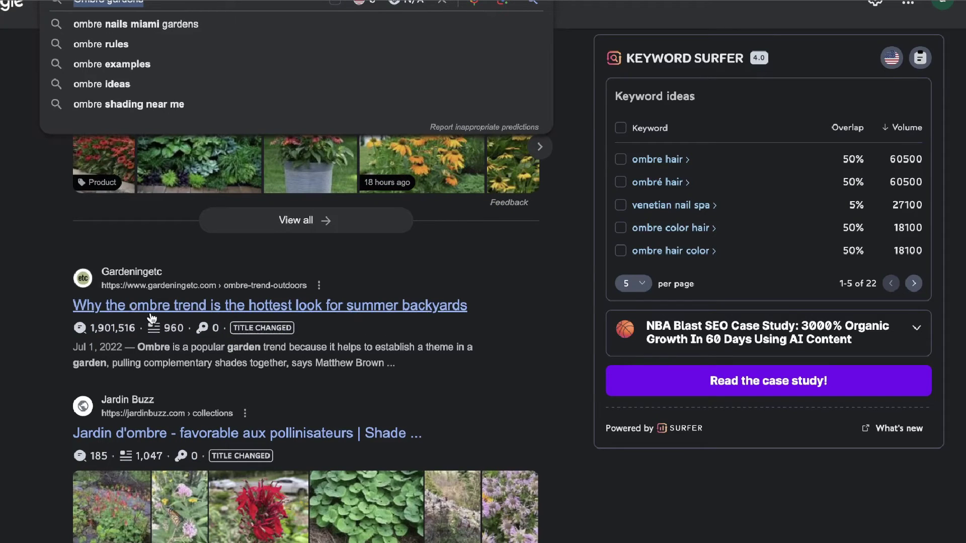
pyautogui.scroll(-14, 212, 309)
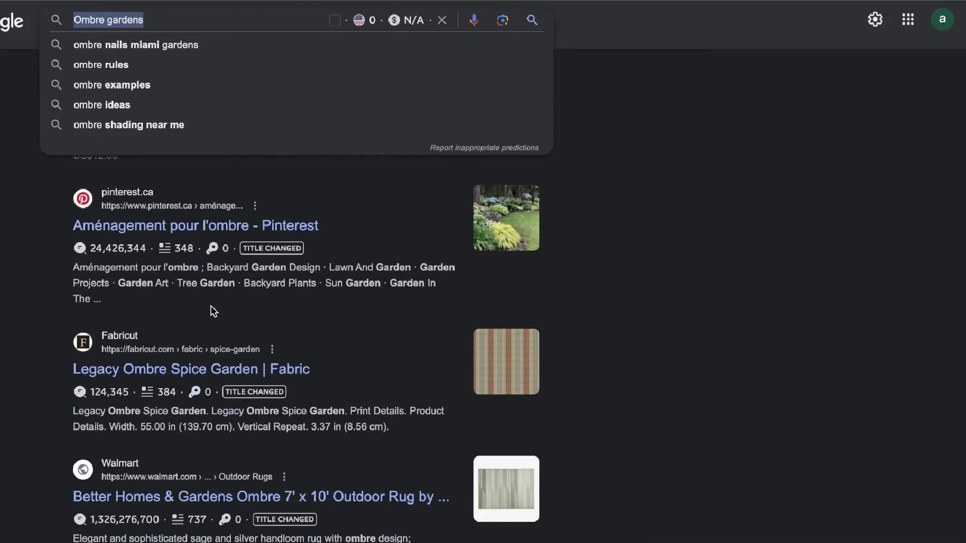
pyautogui.scroll(15, 210, 306)
pyautogui.click(78, 330)
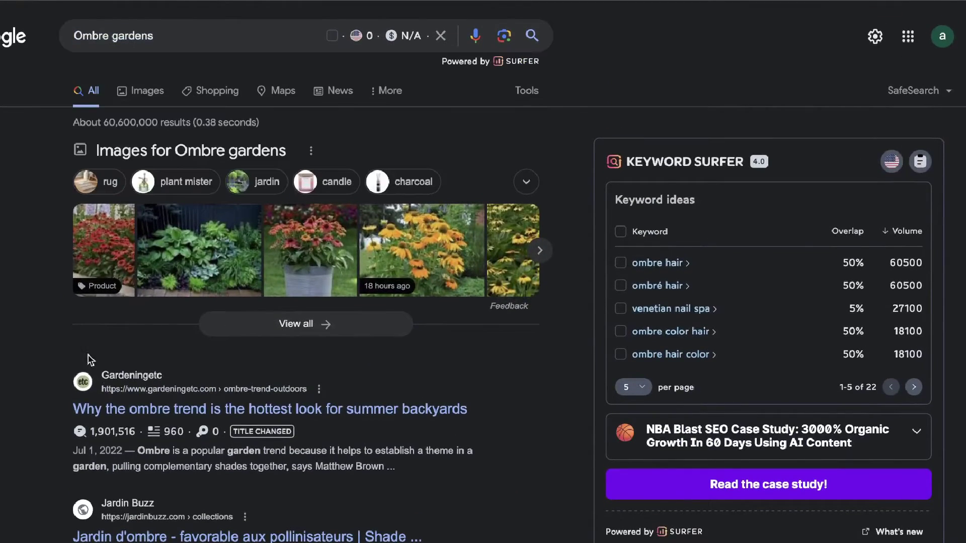
pyautogui.click(125, 407)
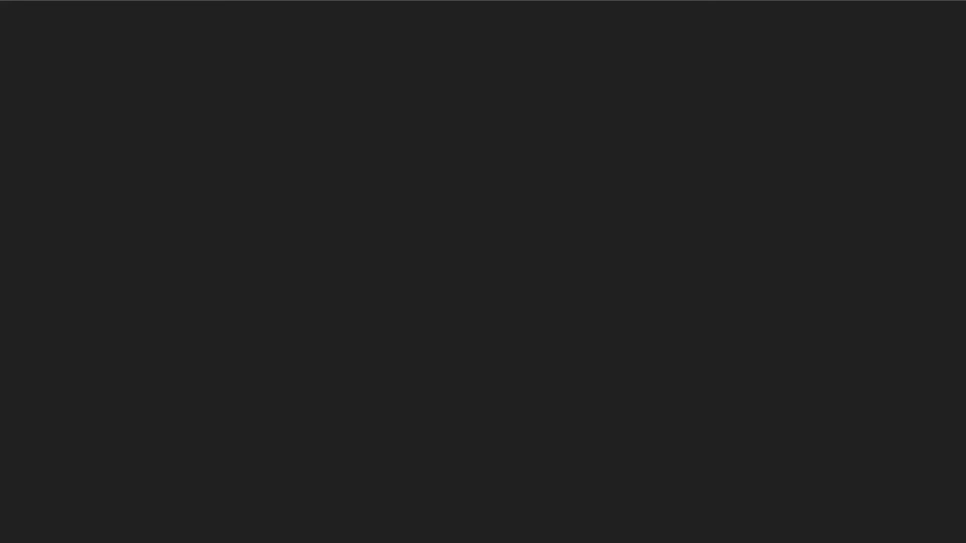
# Search Google for "drought tolerant gardening" and look through the results and related questions
pyautogui.write('drought tolerant gardening')
pyautogui.press('Return')
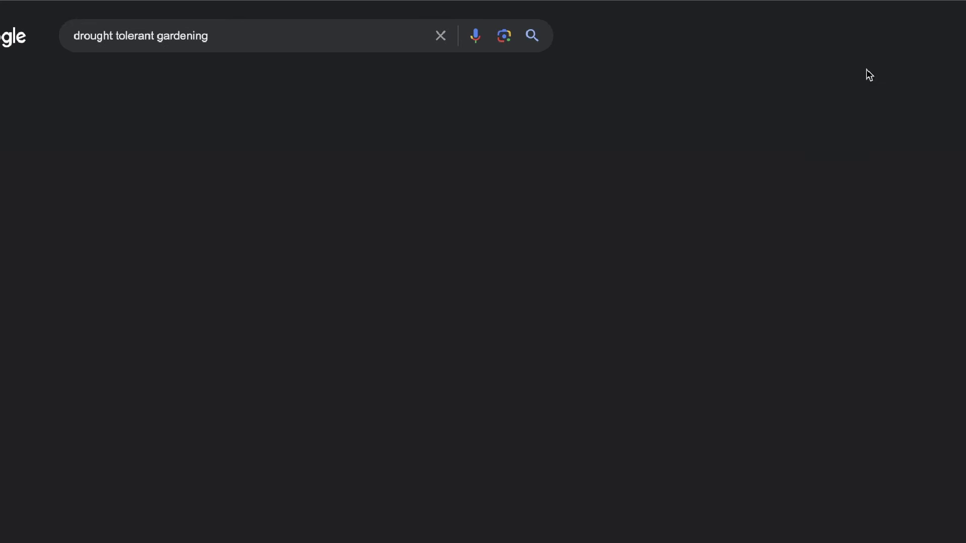
pyautogui.scroll(-3, 503, 211)
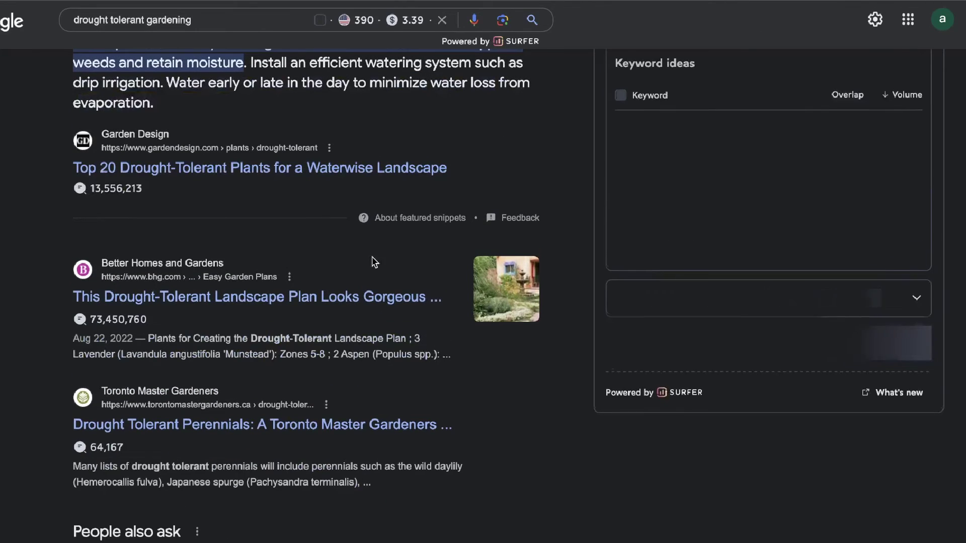
pyautogui.scroll(-2, 225, 289)
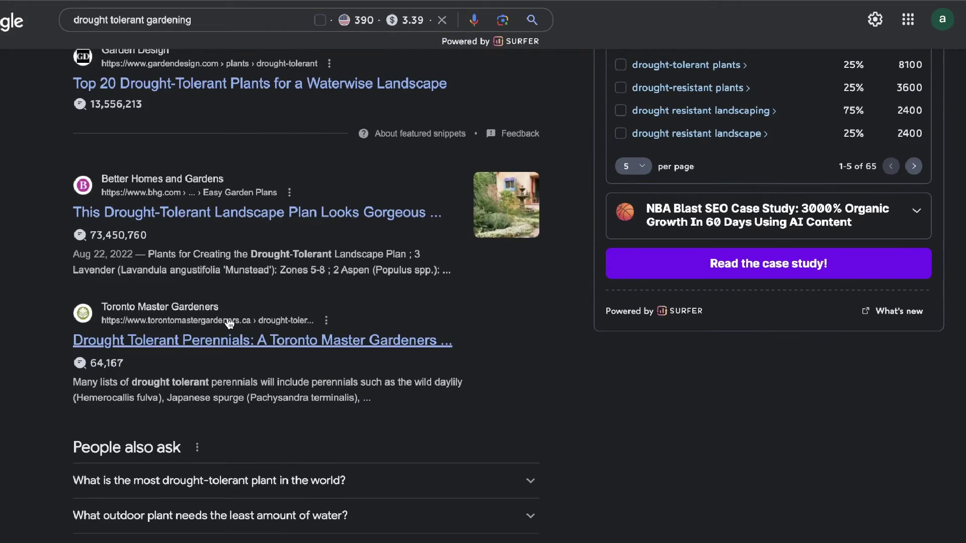
pyautogui.scroll(-5, 226, 317)
pyautogui.scroll(-10, 227, 322)
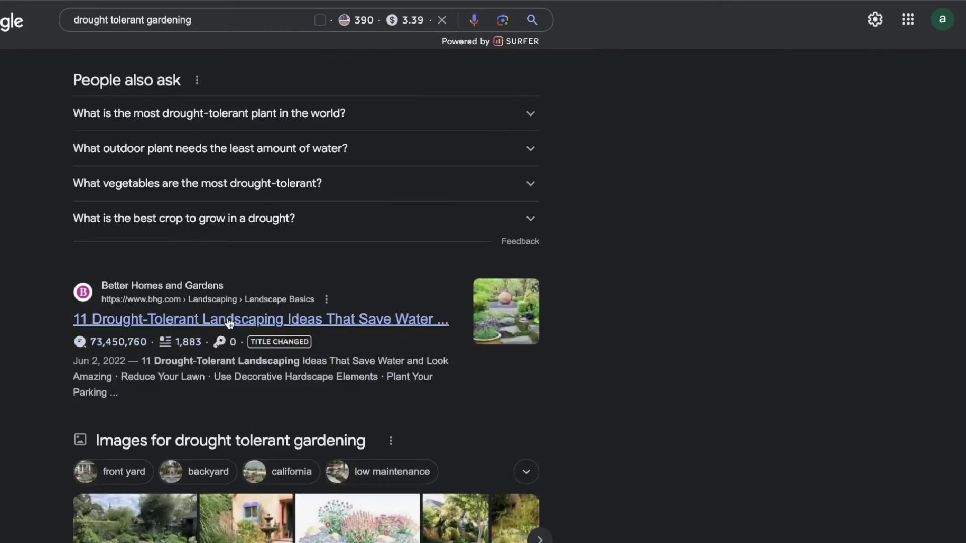
pyautogui.scroll(4, 229, 323)
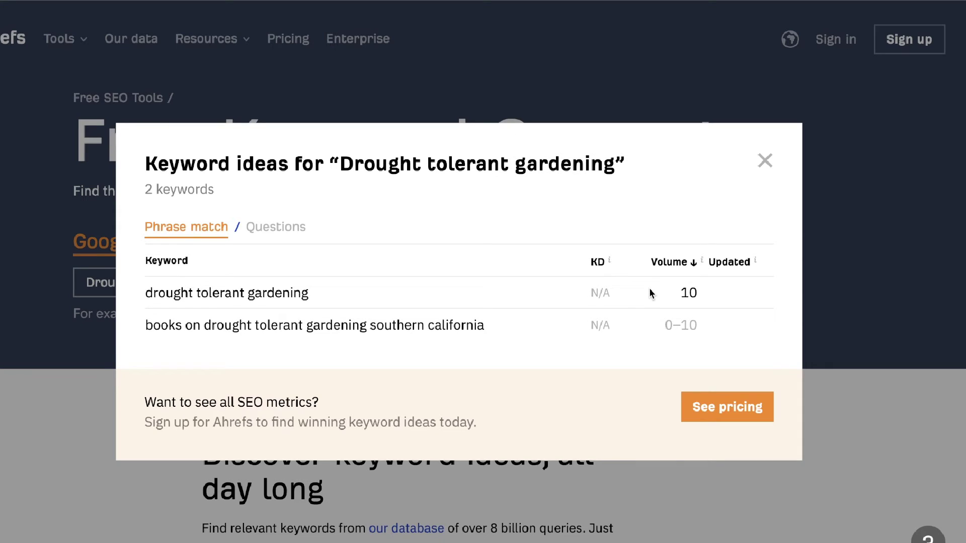
# Close the Ahrefs keyword ideas for "Drought tolerant gardening" and view the travel hacks answer in Perplexity
pyautogui.click(767, 160)
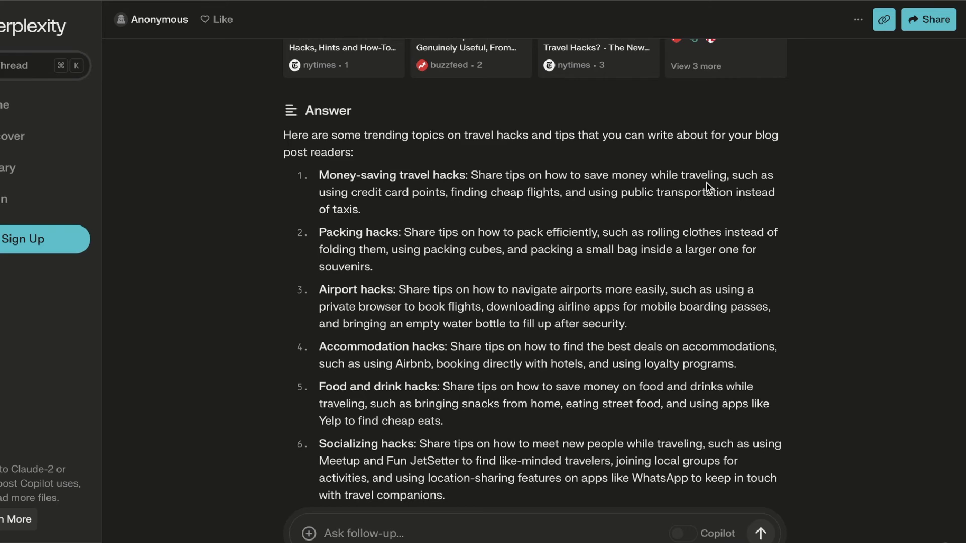
pyautogui.scroll(-1, 583, 318)
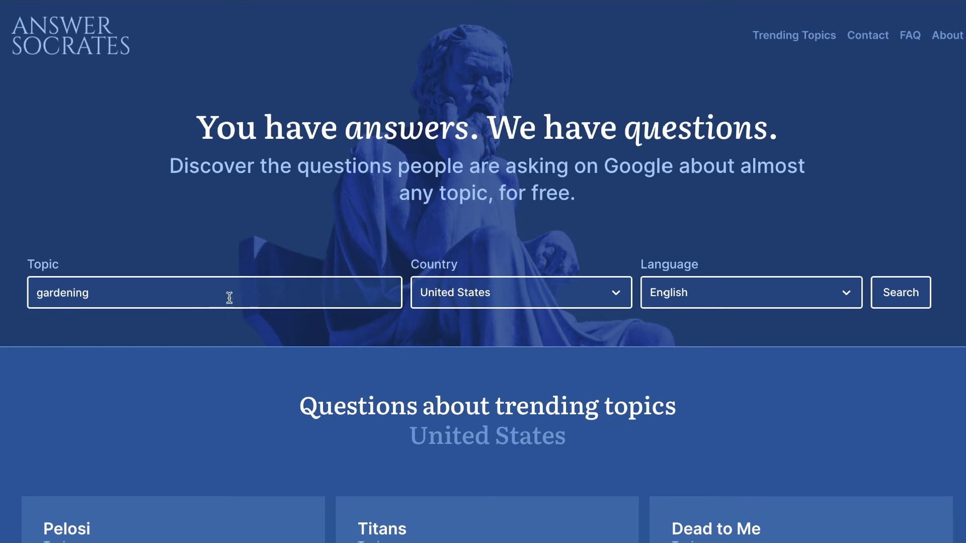
# Search Answer Socrates for "gardening" questions in the United States in English and review them, highlighting "How Gardening Improves Your Health"
pyautogui.click(900, 292)
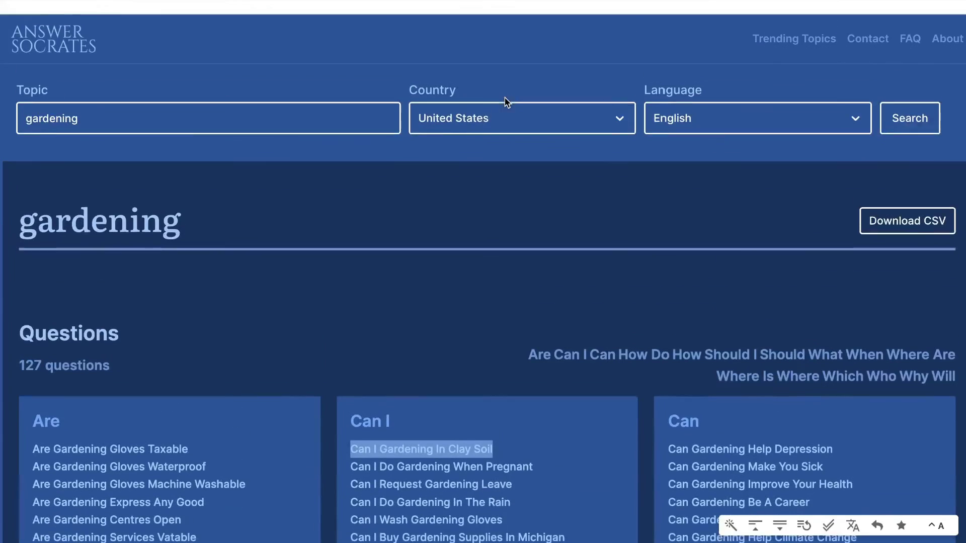
pyautogui.scroll(-4, 507, 103)
pyautogui.scroll(-3, 507, 103)
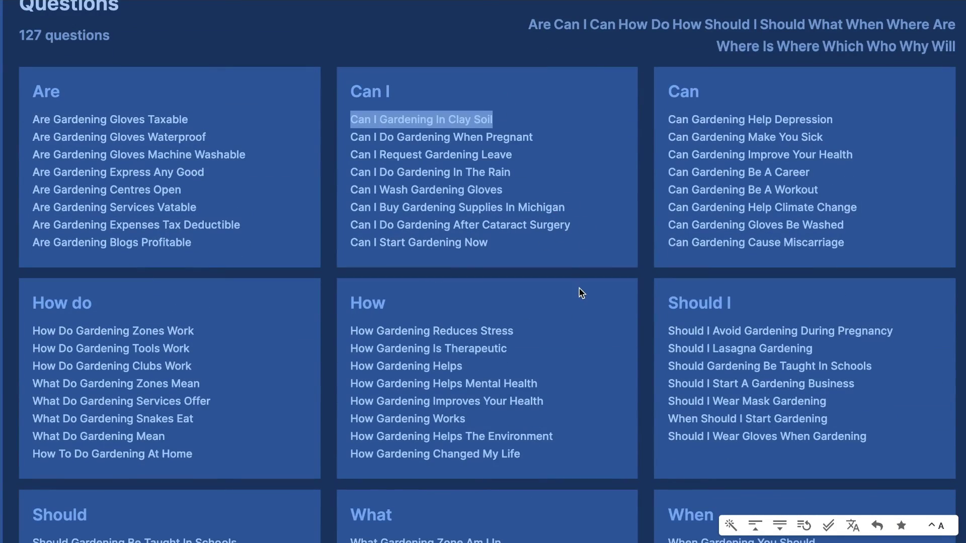
pyautogui.scroll(-4, 581, 293)
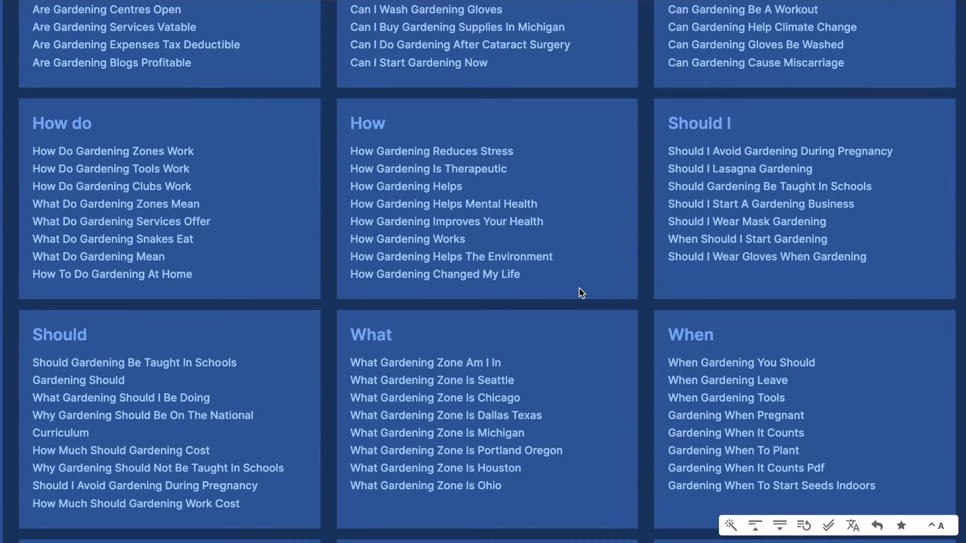
pyautogui.tripleClick(488, 222)
pyautogui.scroll(5, 487, 222)
pyautogui.scroll(-3, 487, 222)
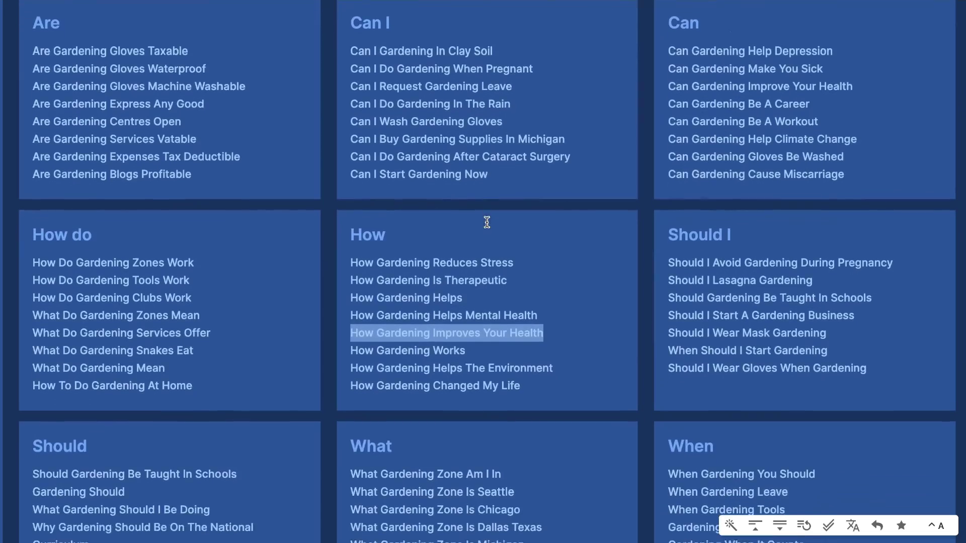
pyautogui.scroll(-1, 487, 223)
pyautogui.scroll(-10, 488, 226)
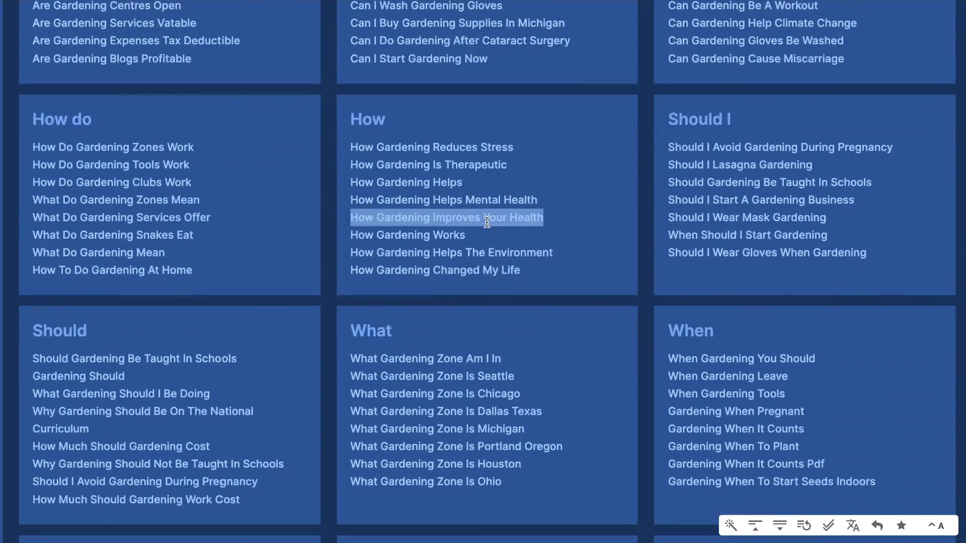
pyautogui.scroll(-15, 487, 222)
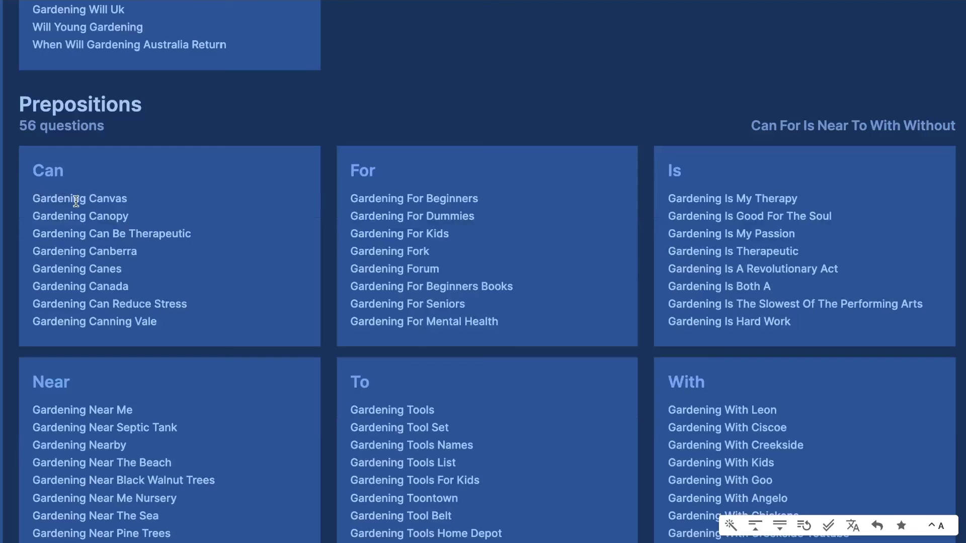
# Copy the topic "Gardening Canvas" from the prepositions list, look up its keyword ideas in the Ahrefs Keyword Generator and close the results
pyautogui.tripleClick(76, 202)
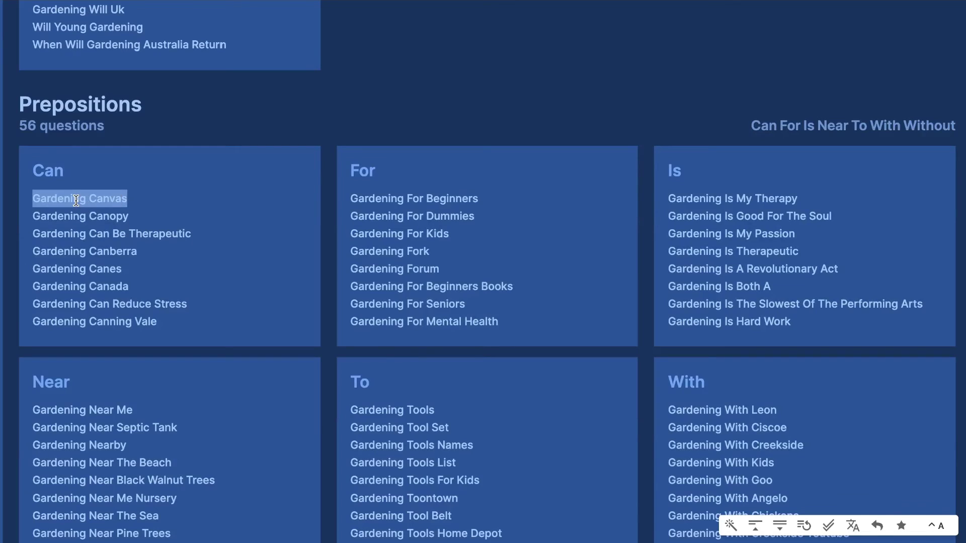
pyautogui.hotkey('ctrl', 'c')
pyautogui.hotkey('ctrl', 'Tab')
pyautogui.hotkey('ctrl', 'v')
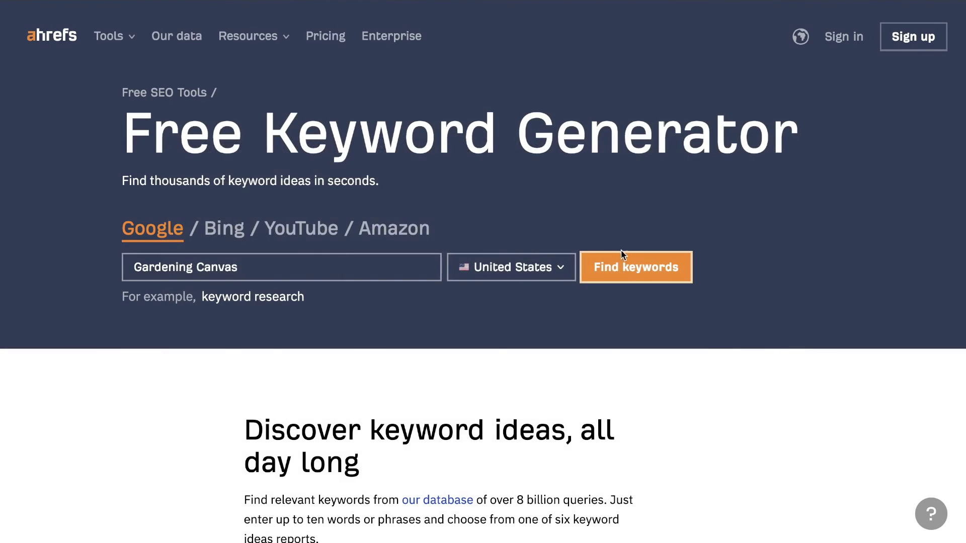
pyautogui.click(622, 270)
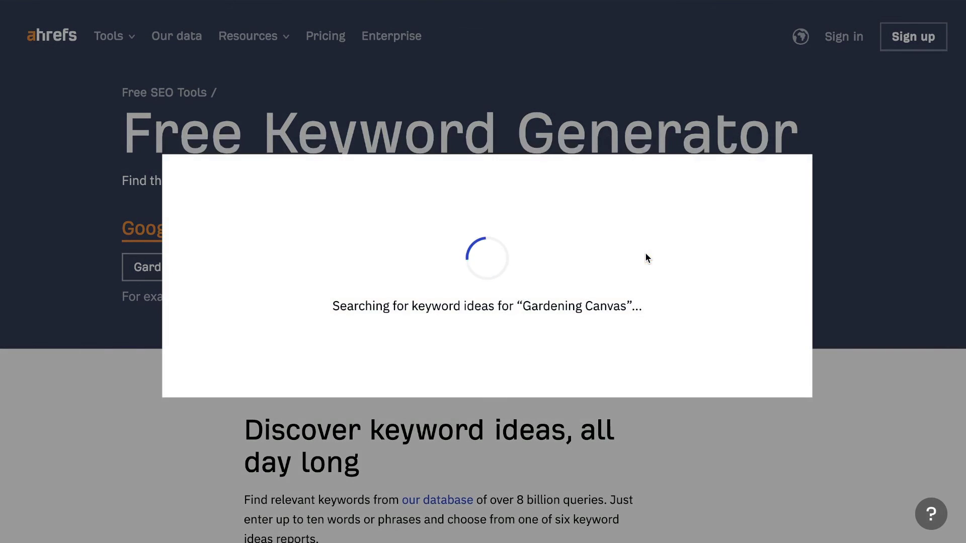
pyautogui.click(776, 166)
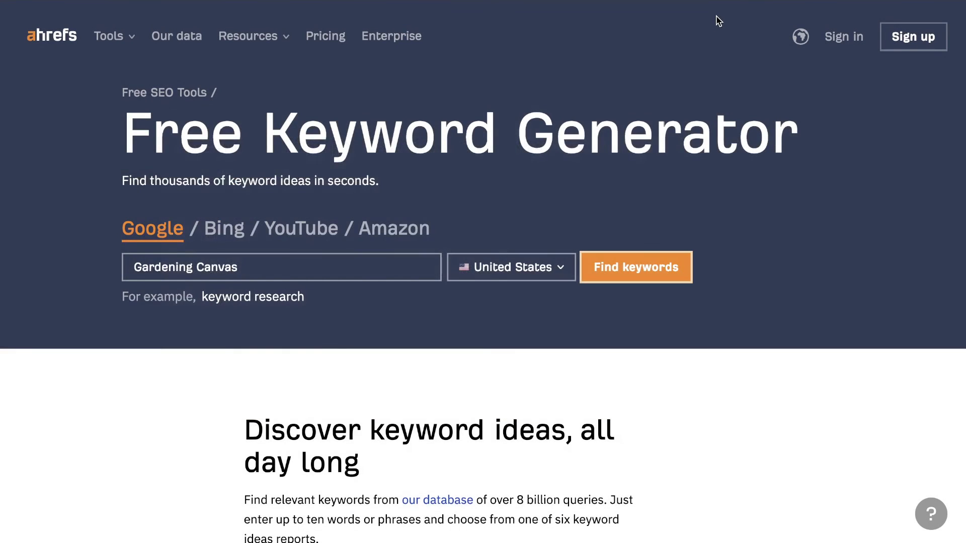